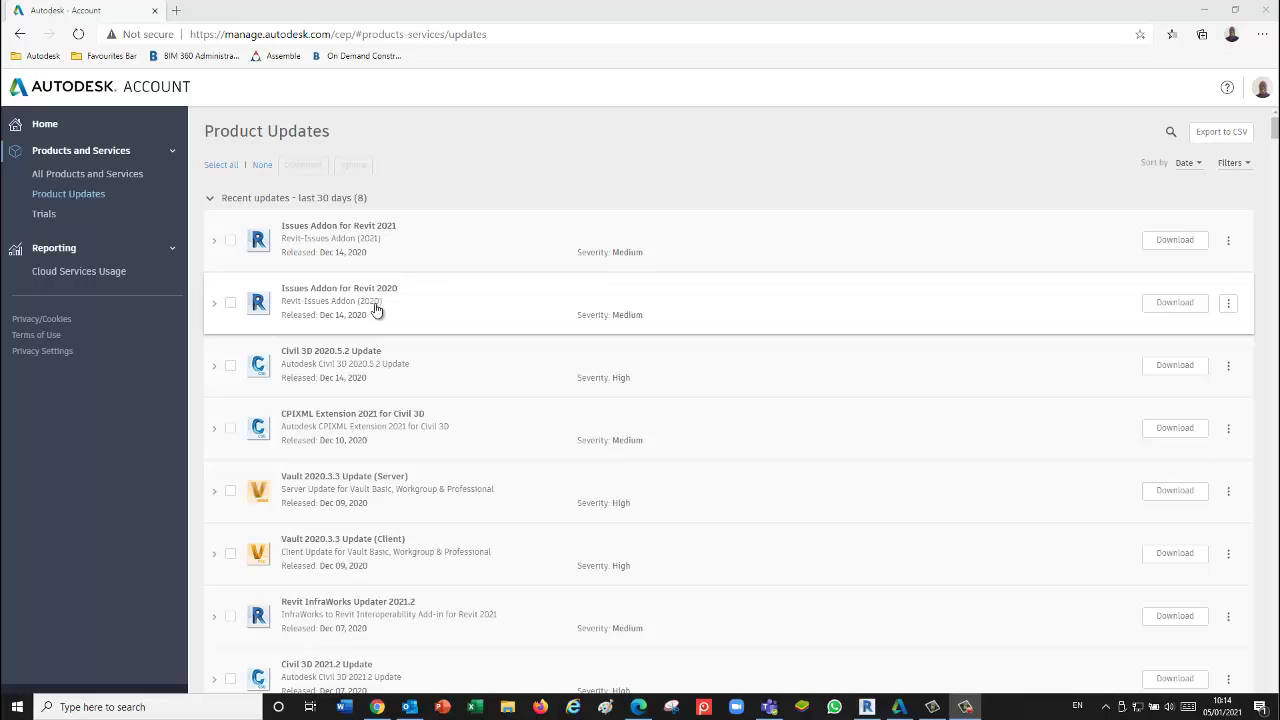
Step: Switch to Revit and open JP MEP from Docs & Design Training > WIP > MEP1, discarding unsynchronized changes for the latest version
click(862, 706)
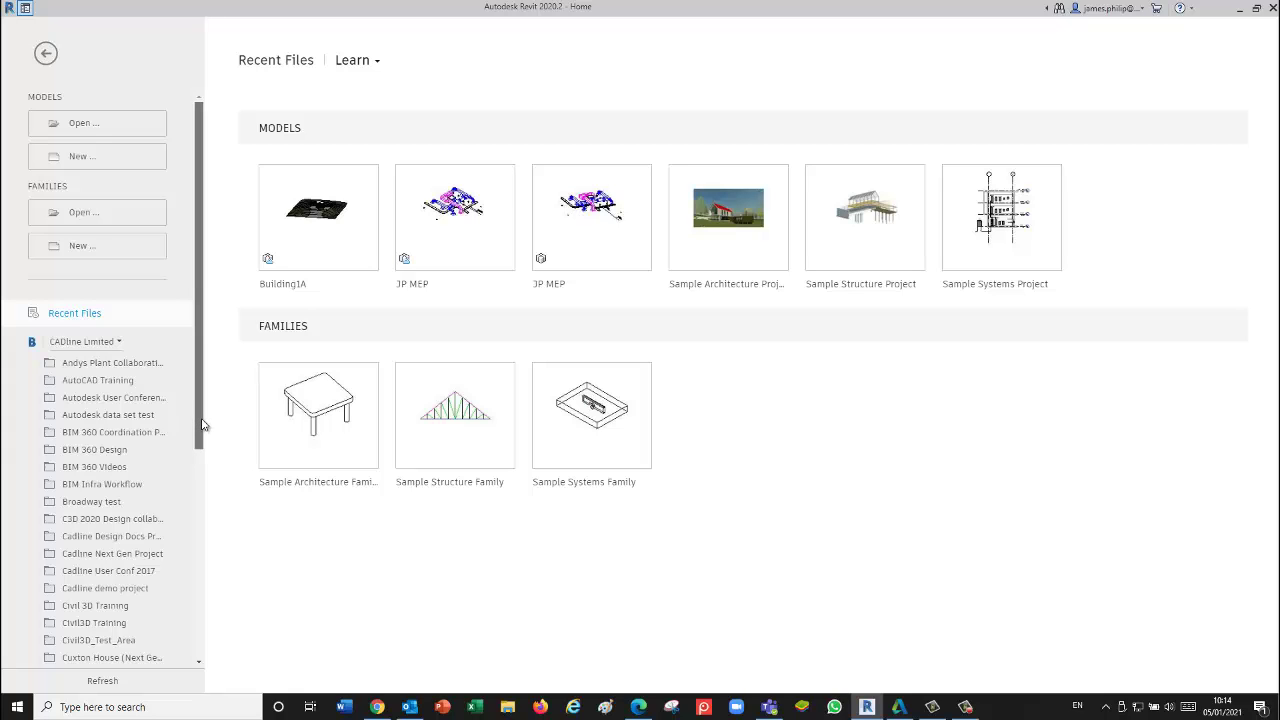
drag(201, 424, 192, 493)
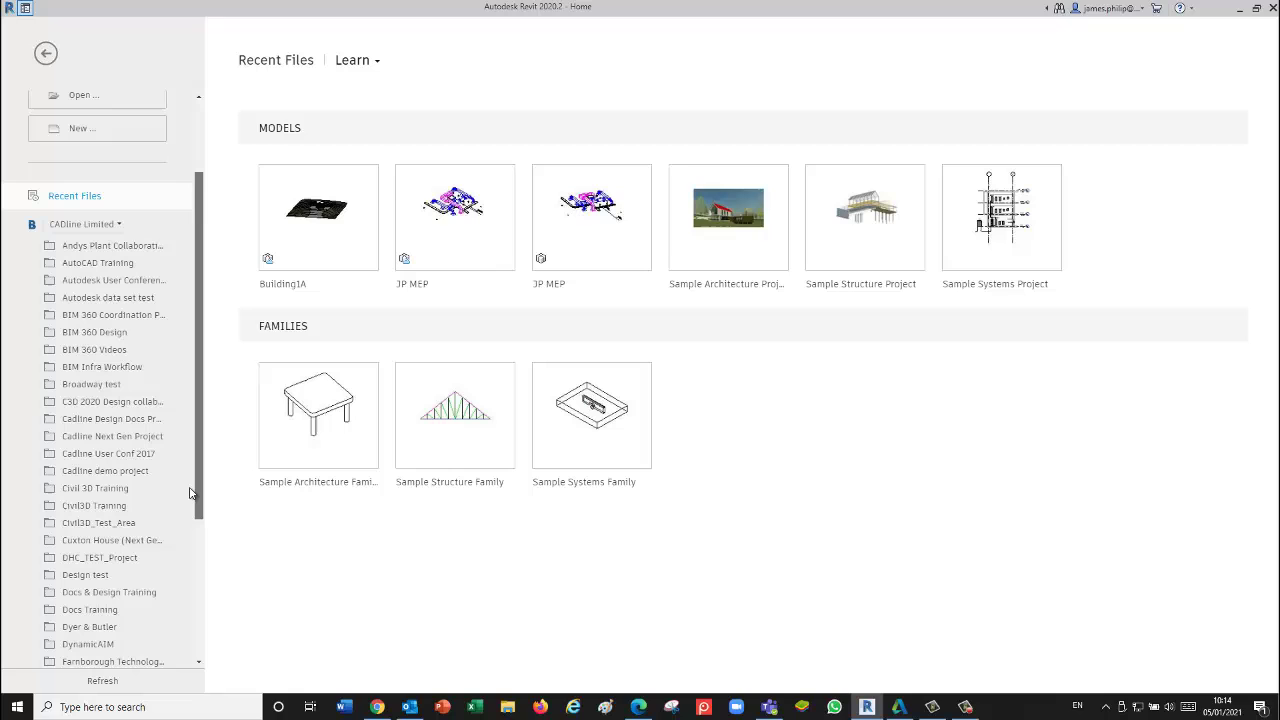
scroll(180, 505, down, 3)
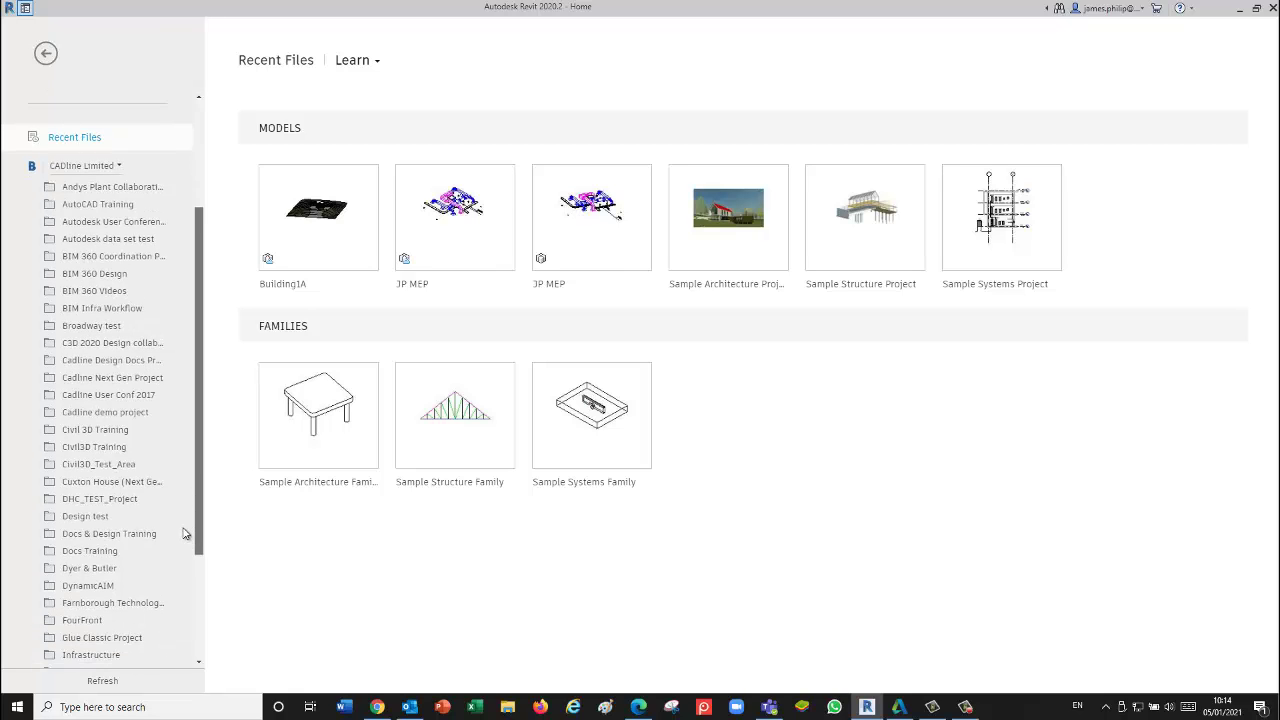
click(110, 527)
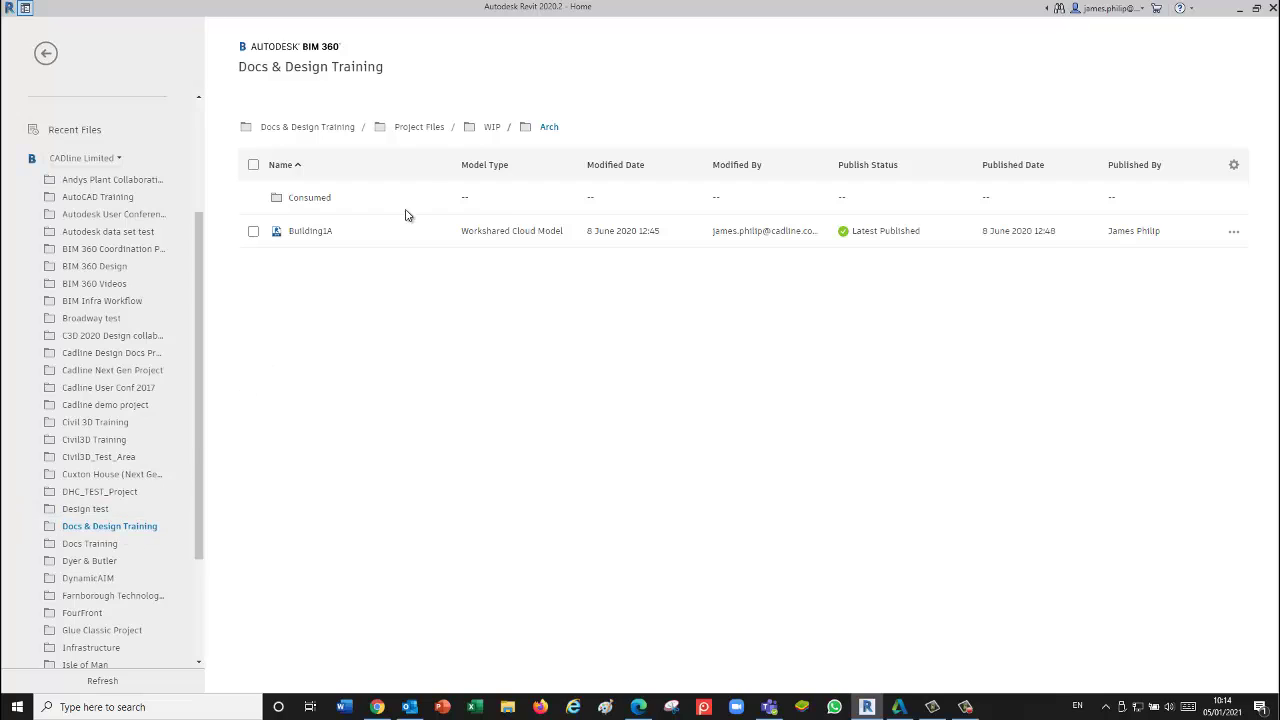
click(490, 128)
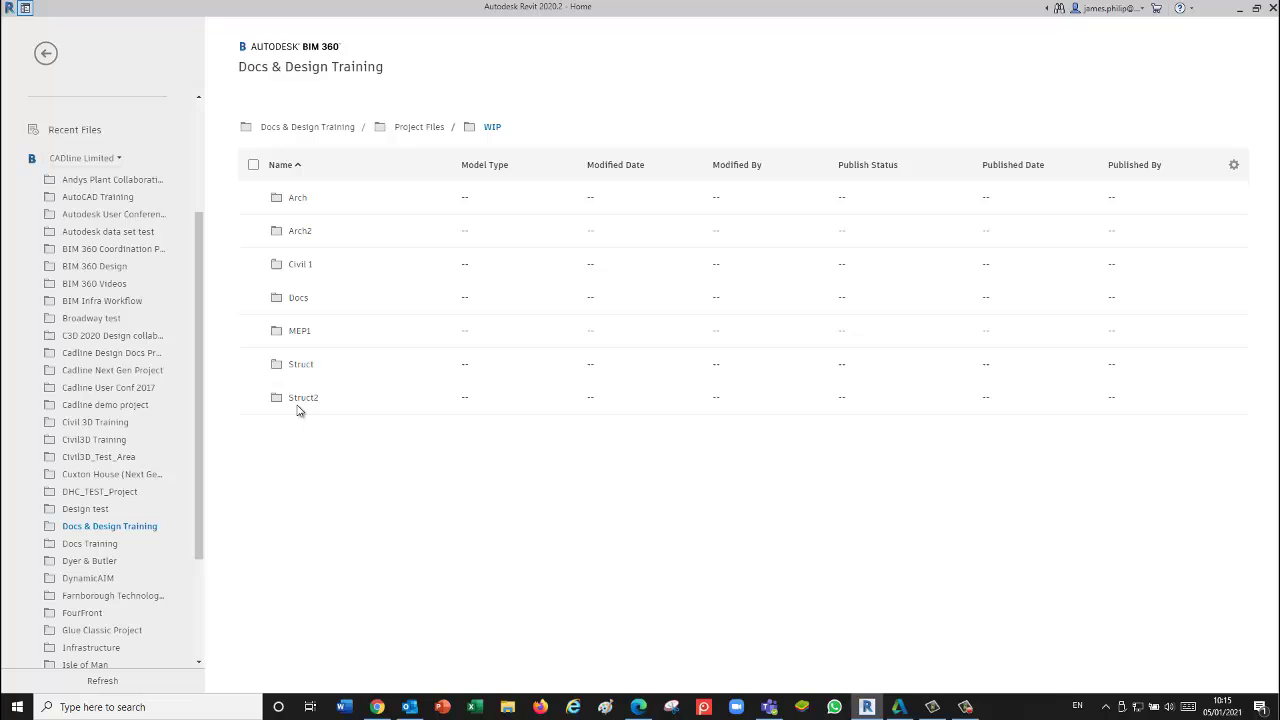
click(303, 336)
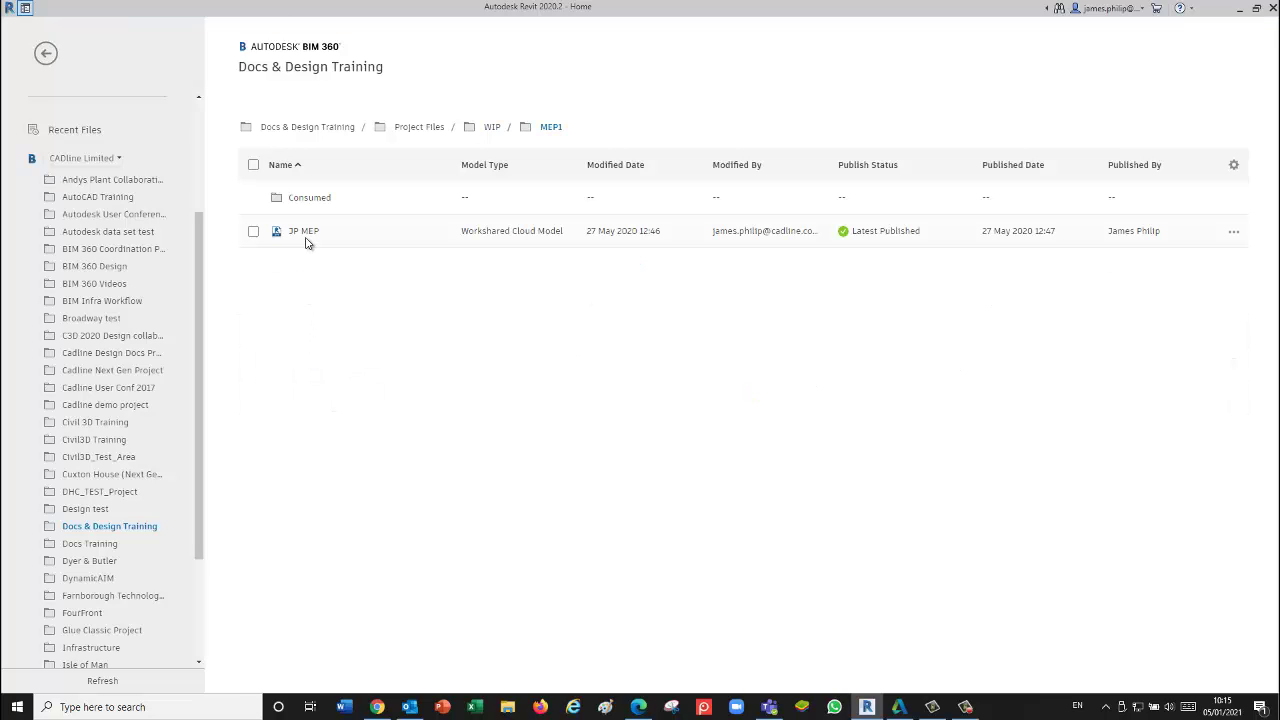
click(305, 234)
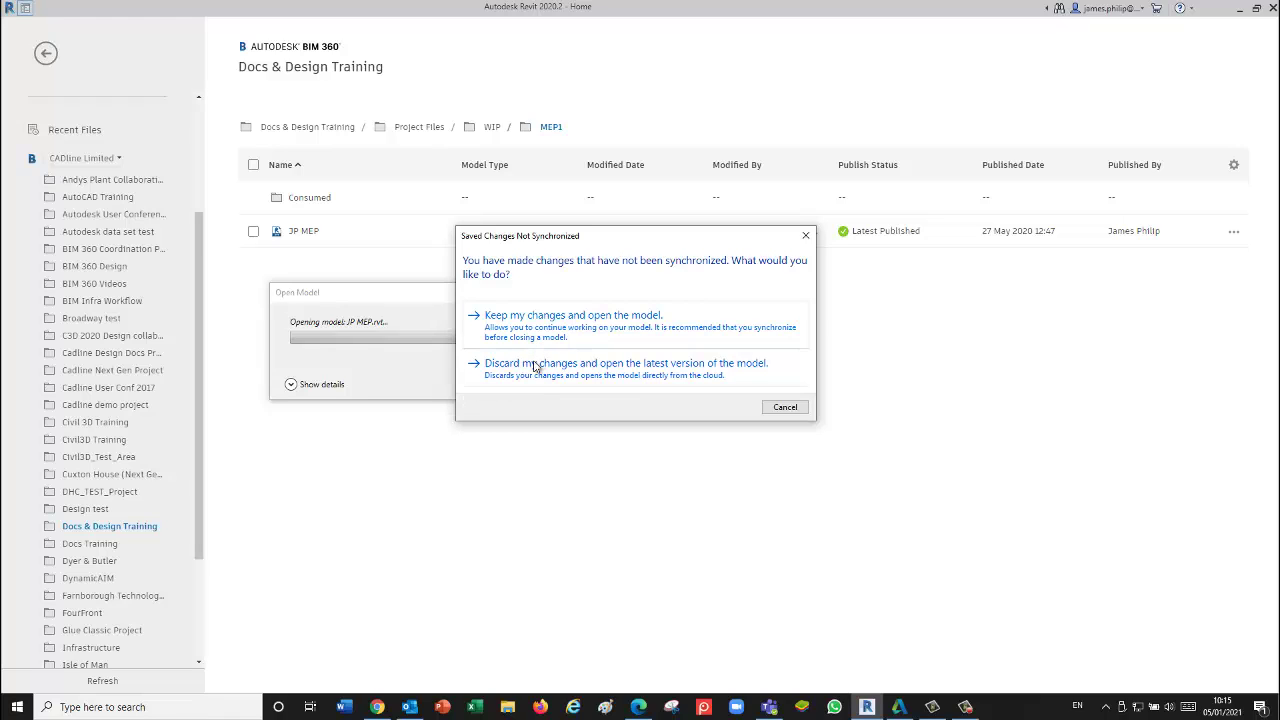
click(535, 369)
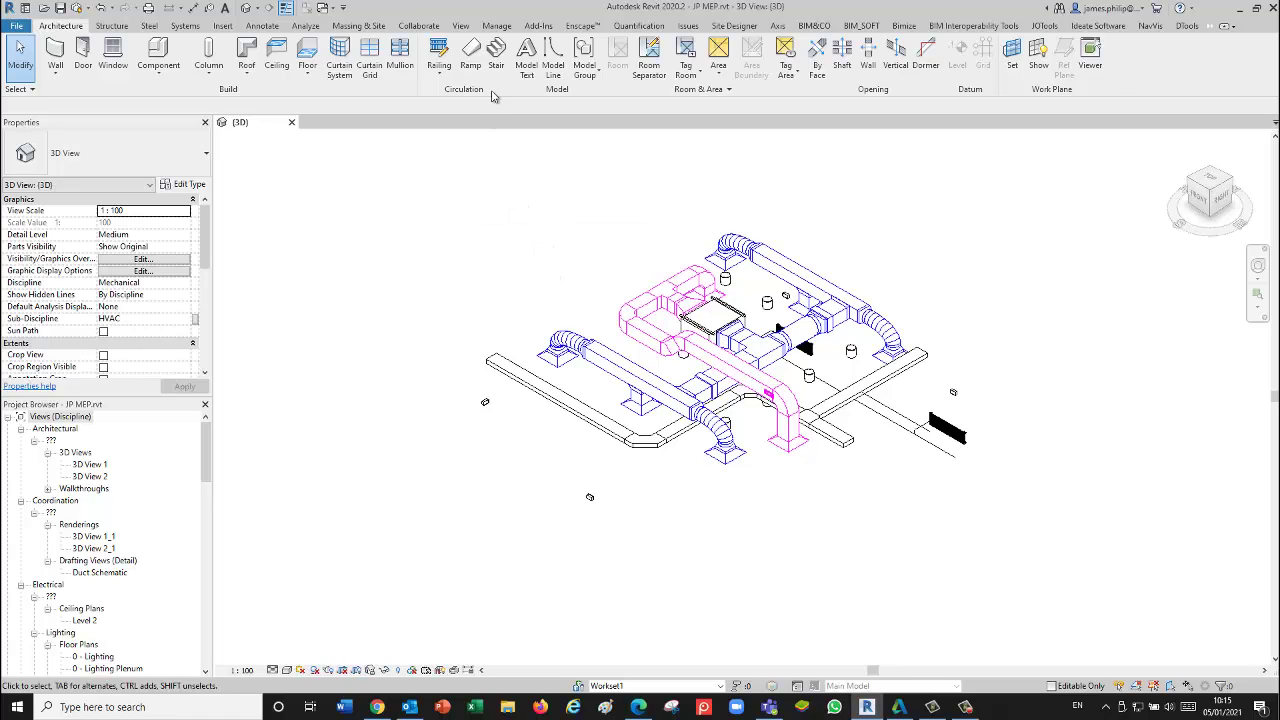
Step: Load the model's issues and open issue #30, inspecting its linked duct in the 3D view
click(688, 26)
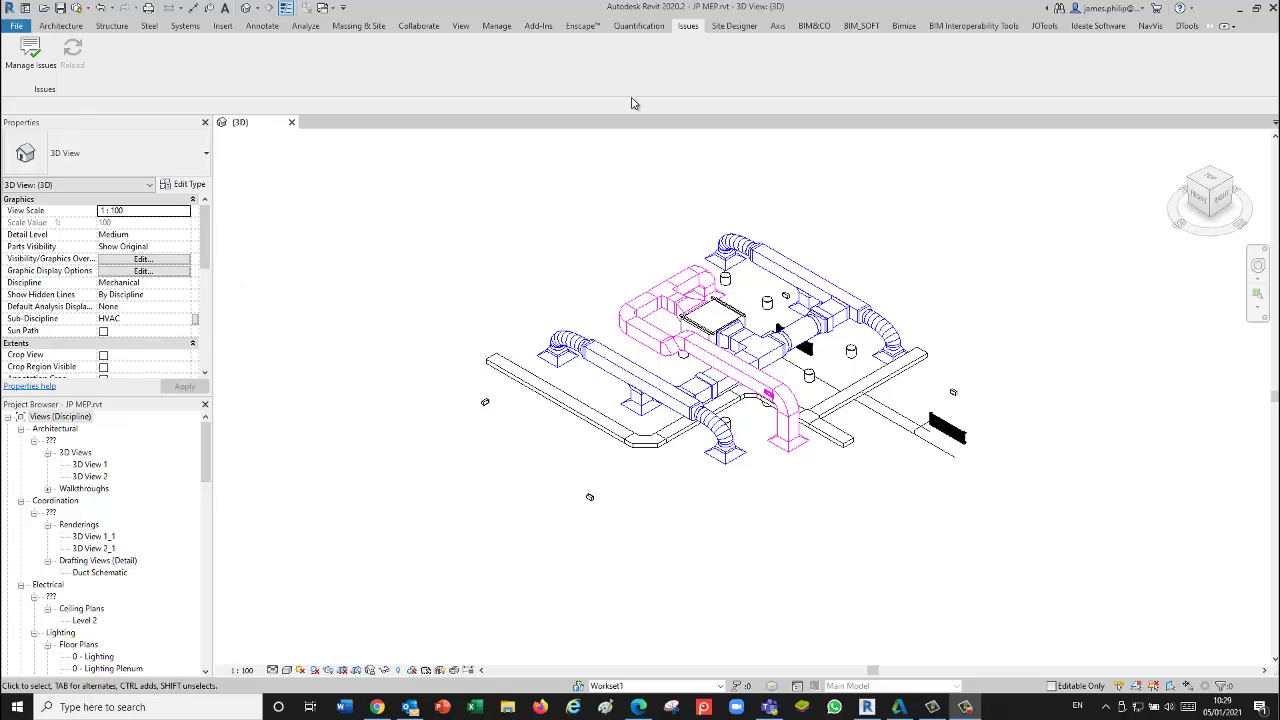
click(36, 64)
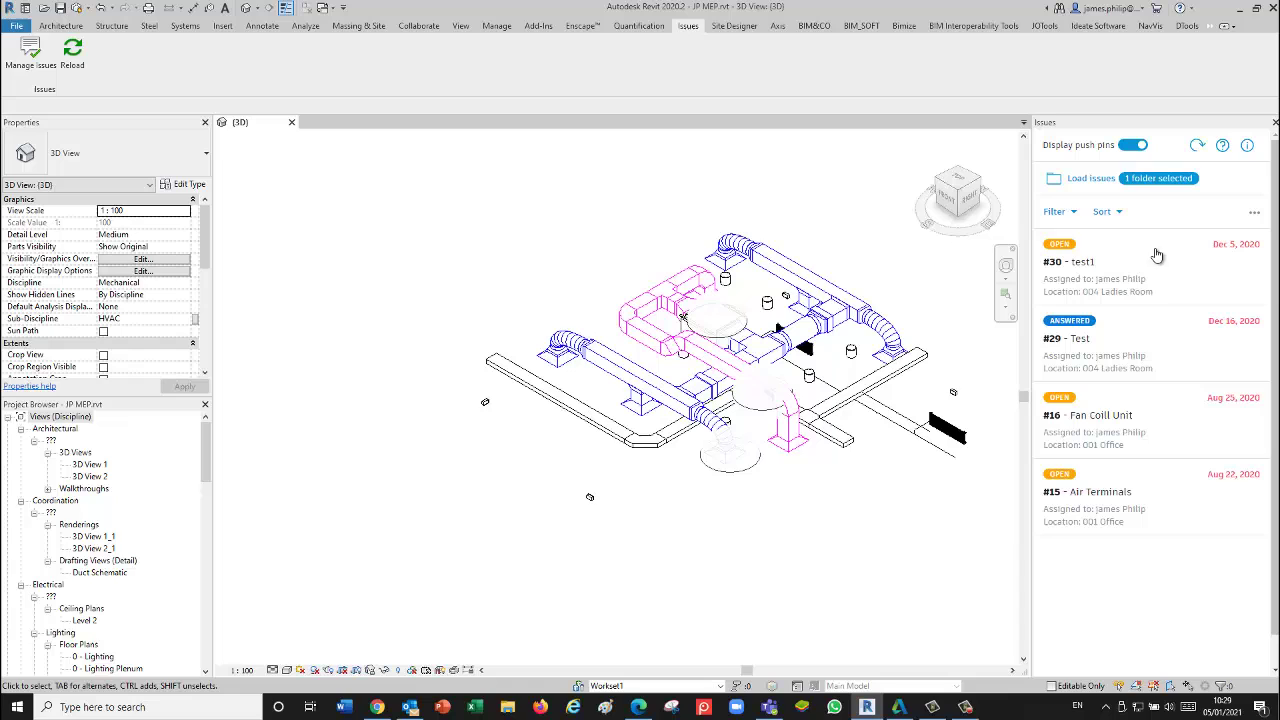
click(1059, 250)
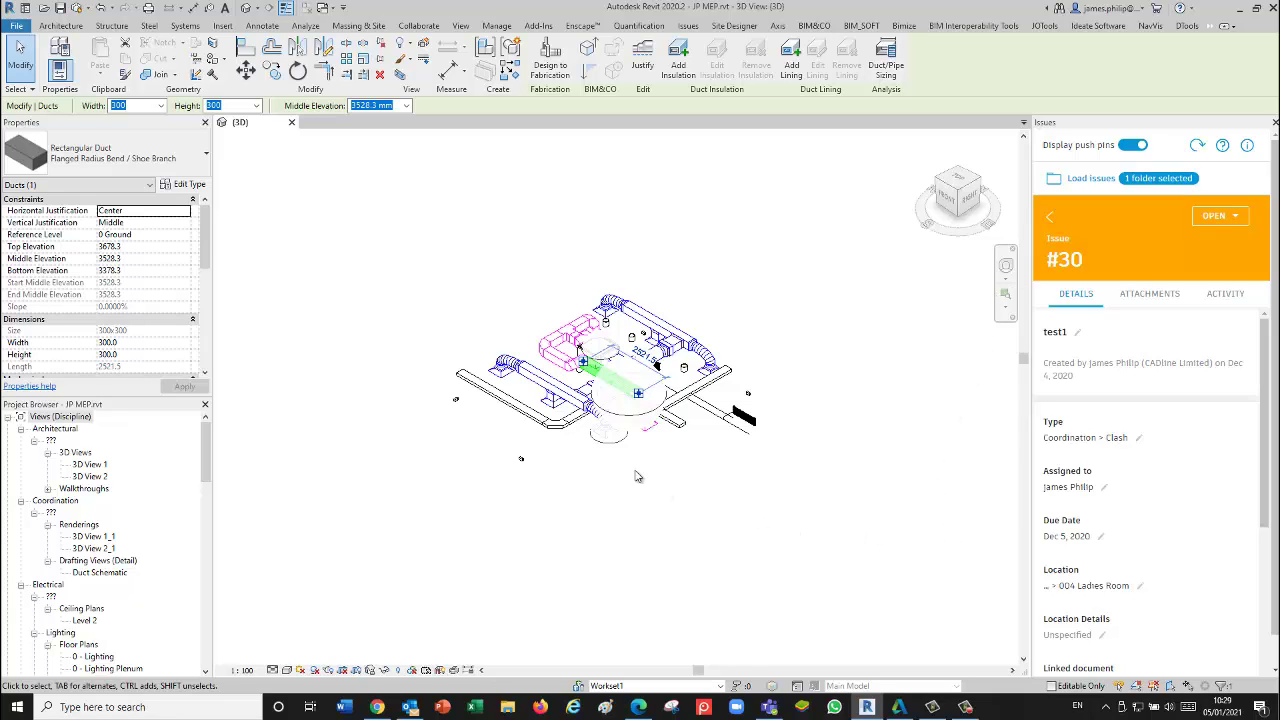
scroll(627, 452, up, 5)
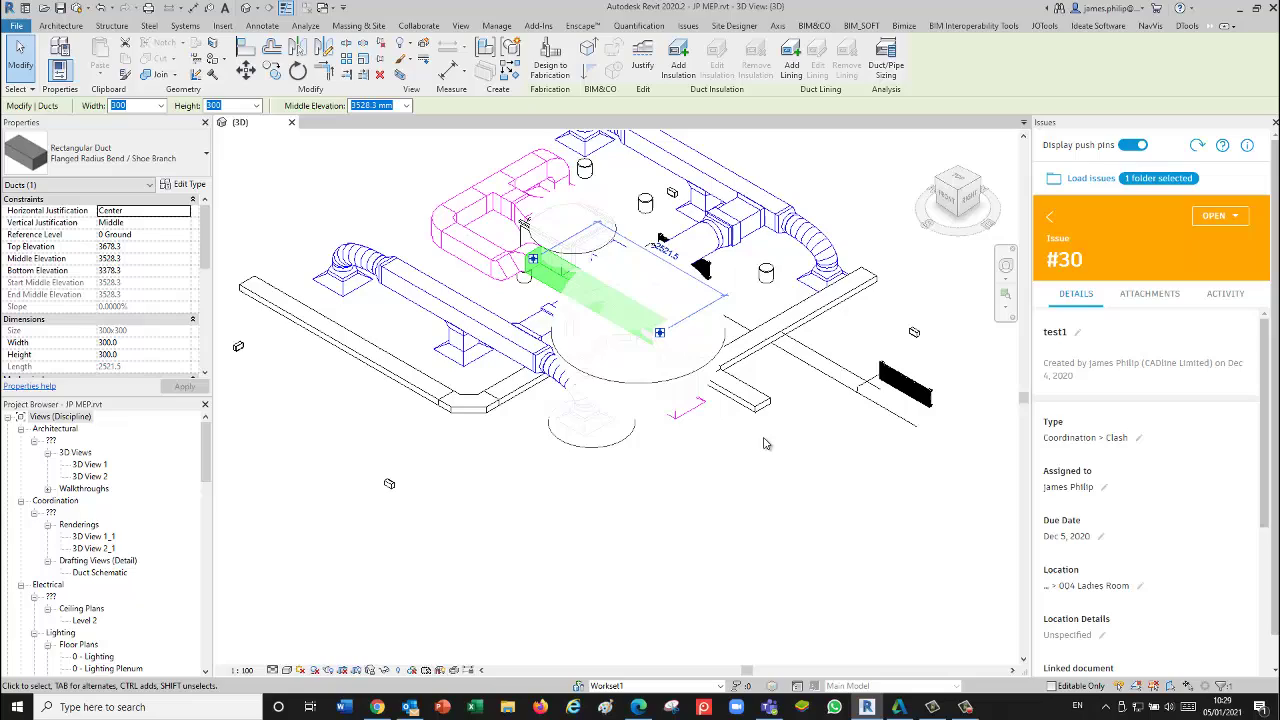
drag(803, 459, 953, 322)
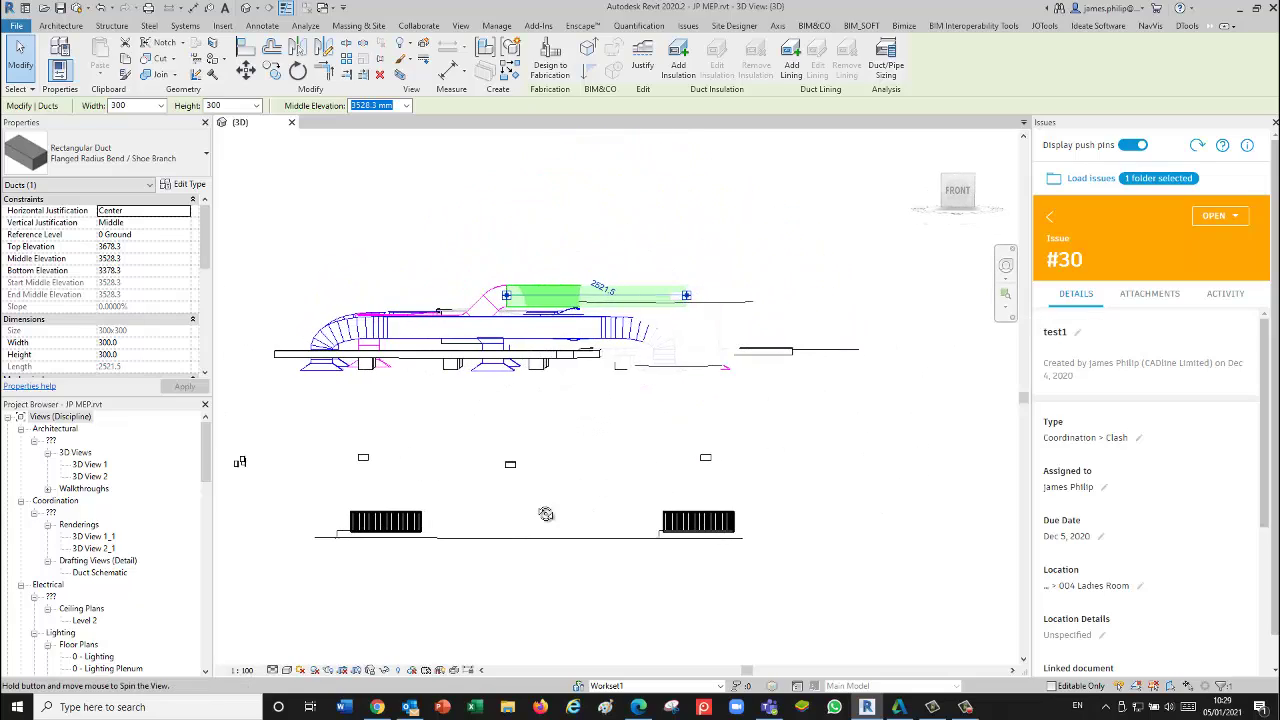
drag(543, 517, 509, 603)
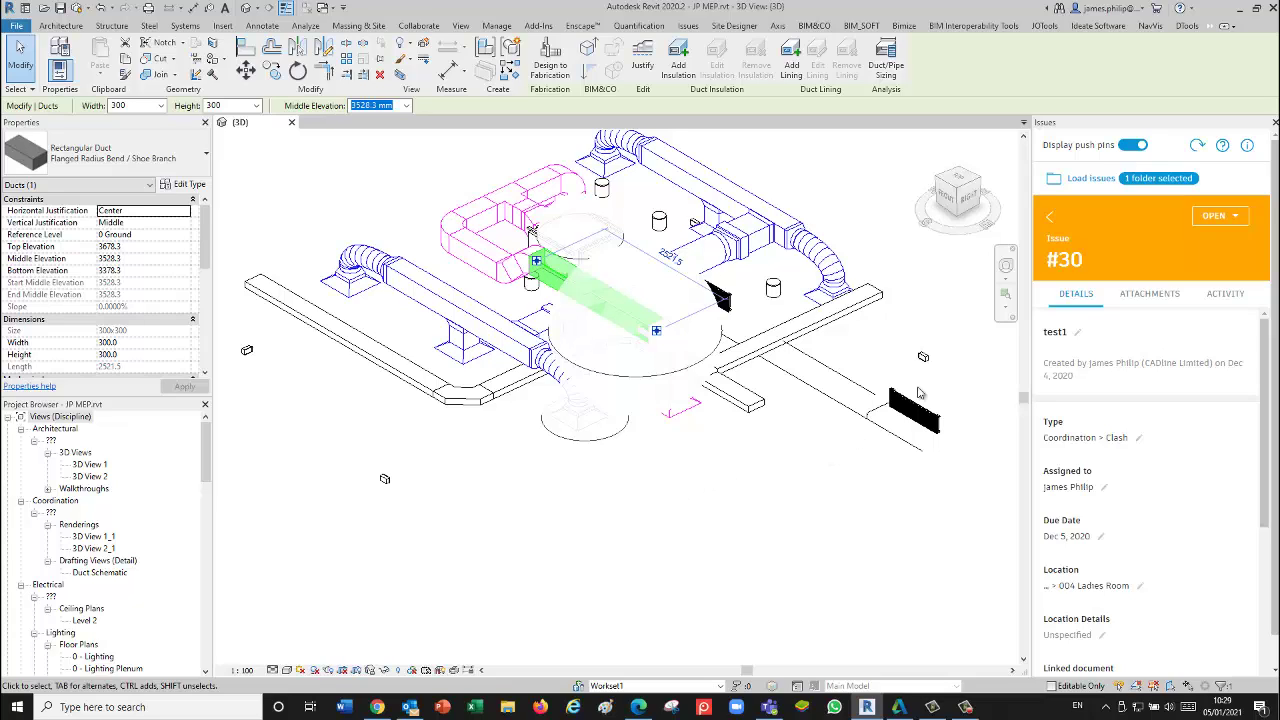
Step: Change issue #30's status to Answered with the comment "Clash Resolved"
click(1230, 217)
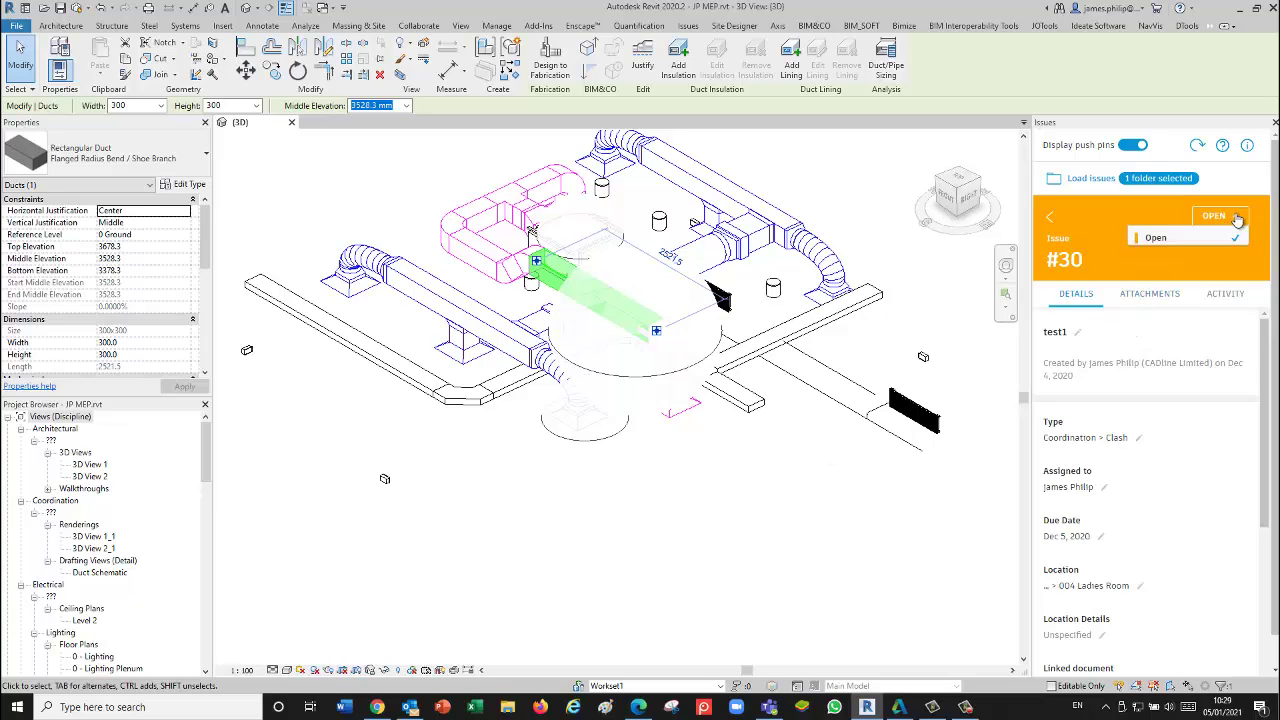
click(1180, 265)
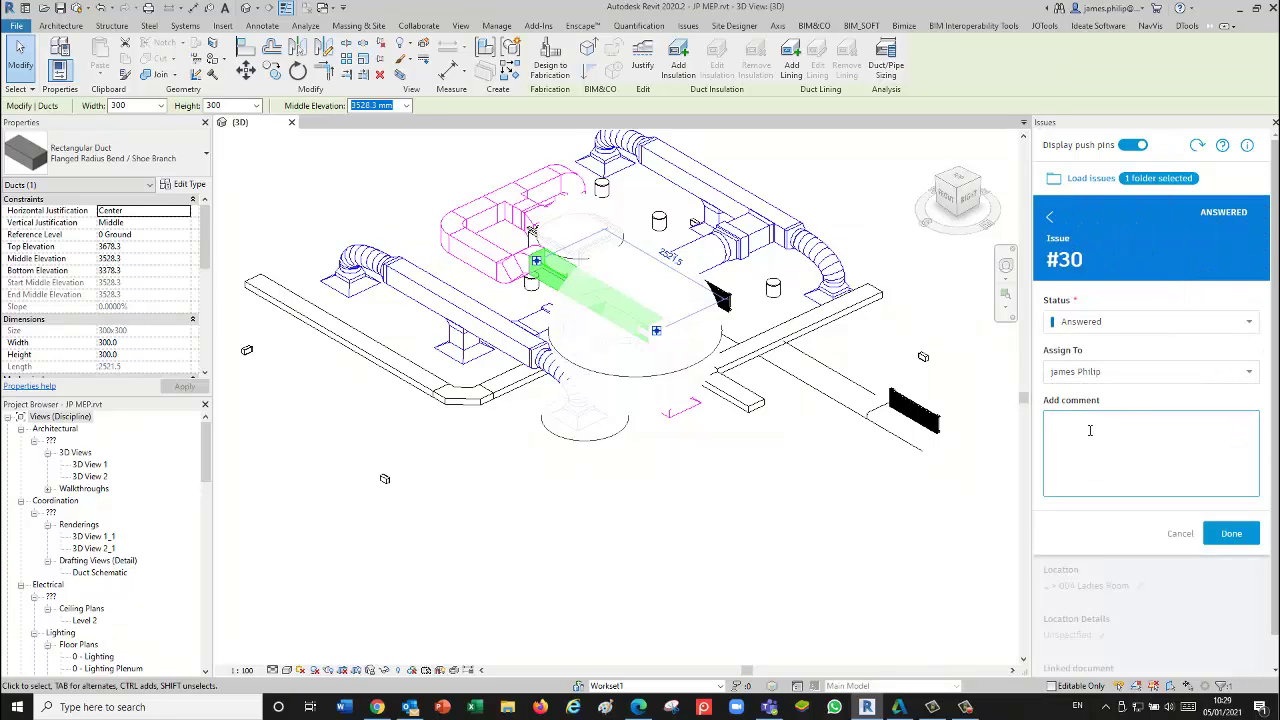
text(Clash Resolved)
click(1170, 588)
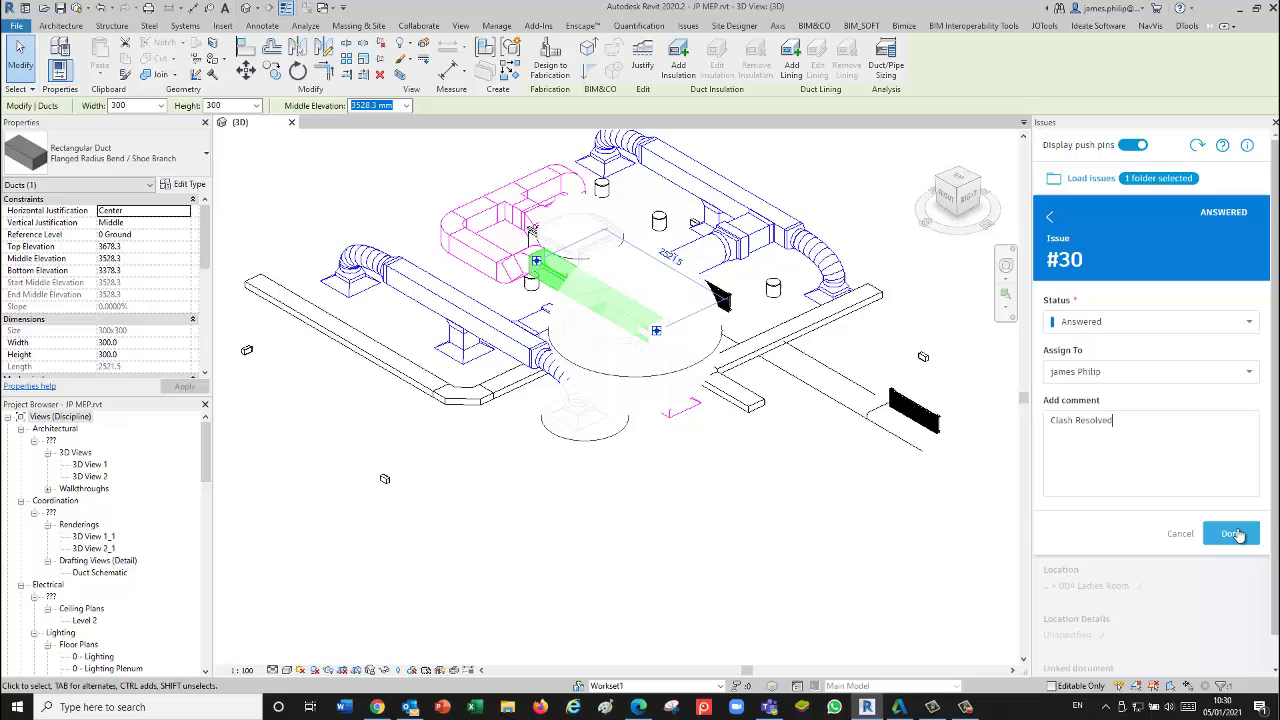
click(1238, 536)
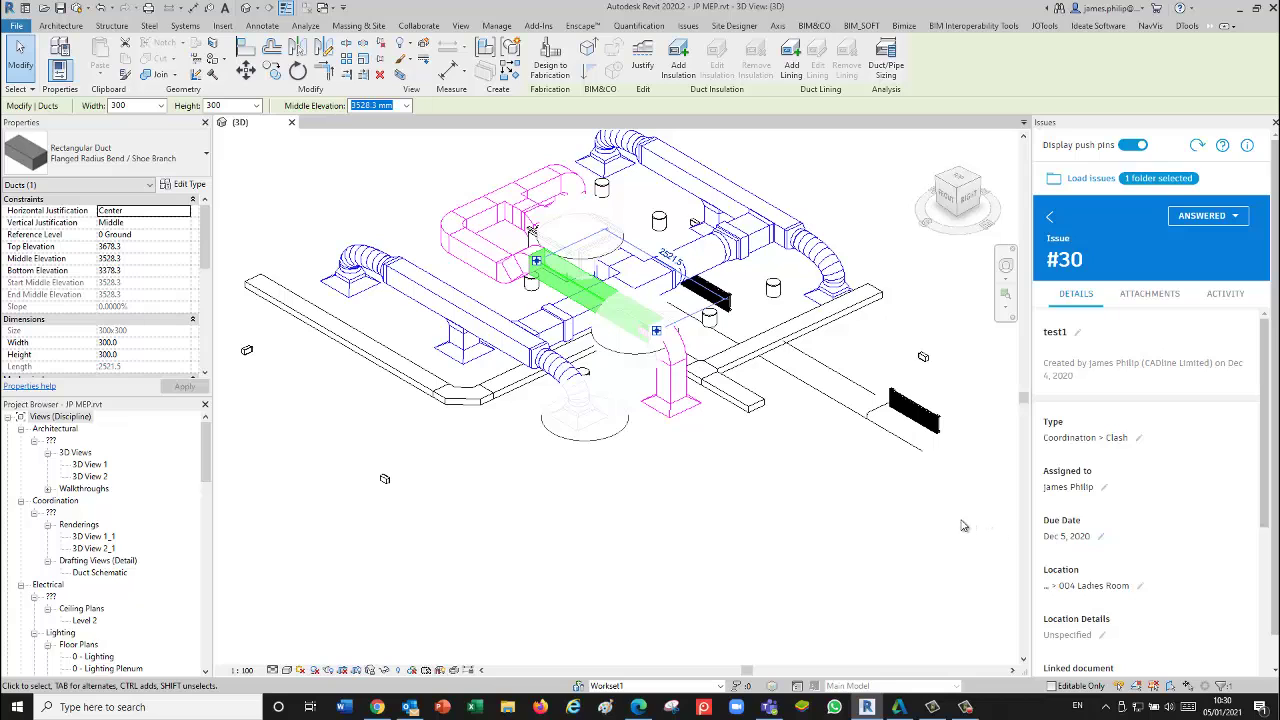
Step: Capture a screenshot of the 3D view area showing the ductwork with the highlighted duct
scroll(955, 520, up, 3)
scroll(951, 519, down, 3)
scroll(951, 519, down, 3)
scroll(948, 520, up, 3)
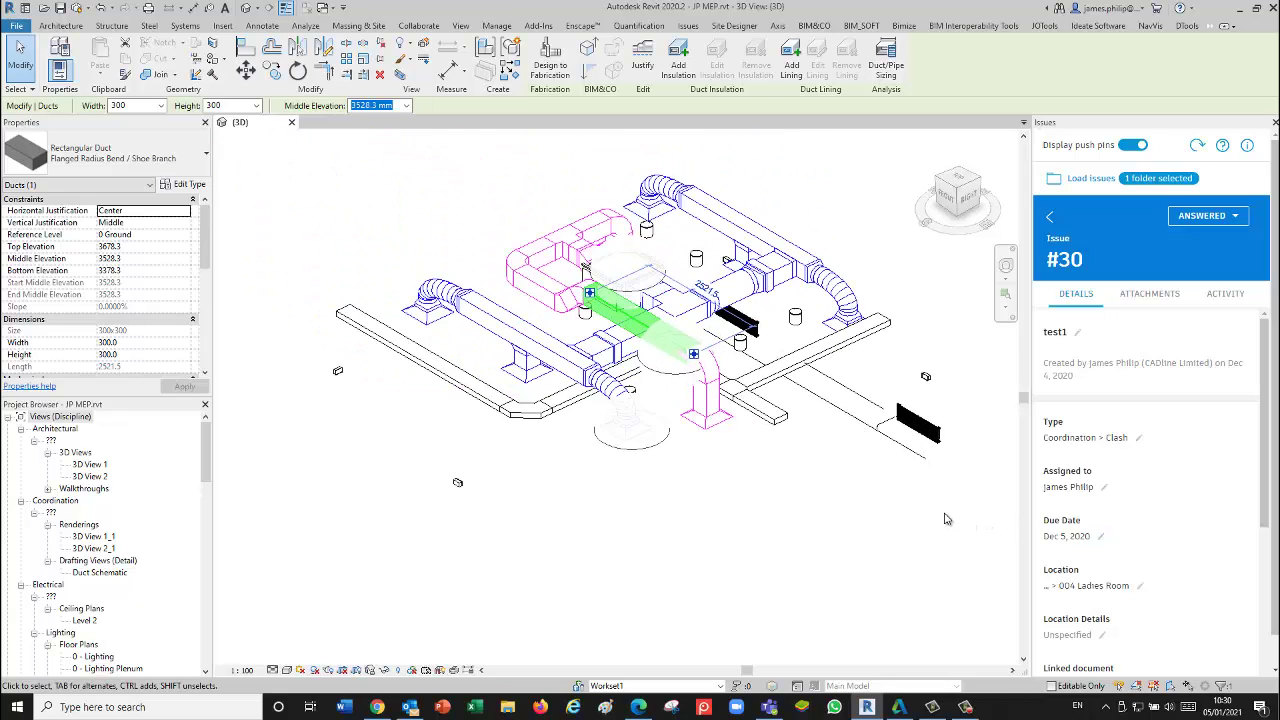
middle_drag(814, 529, 810, 600)
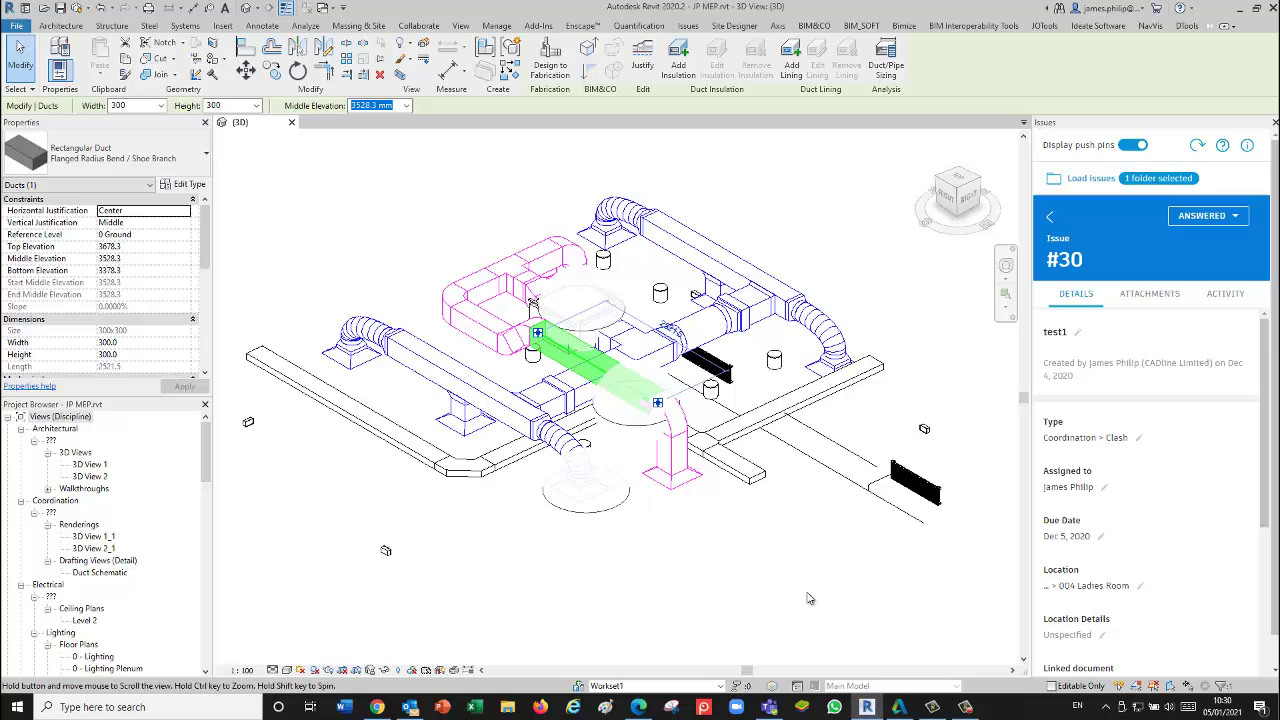
click(704, 708)
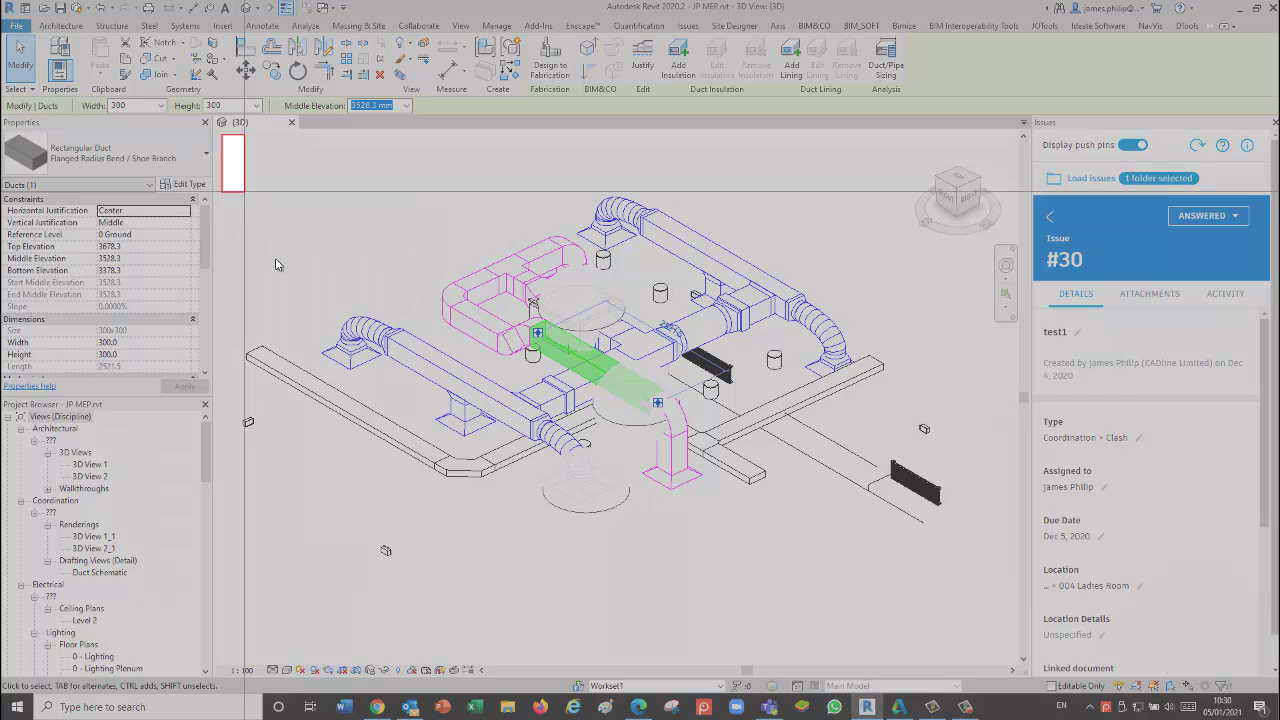
drag(245, 190, 572, 494)
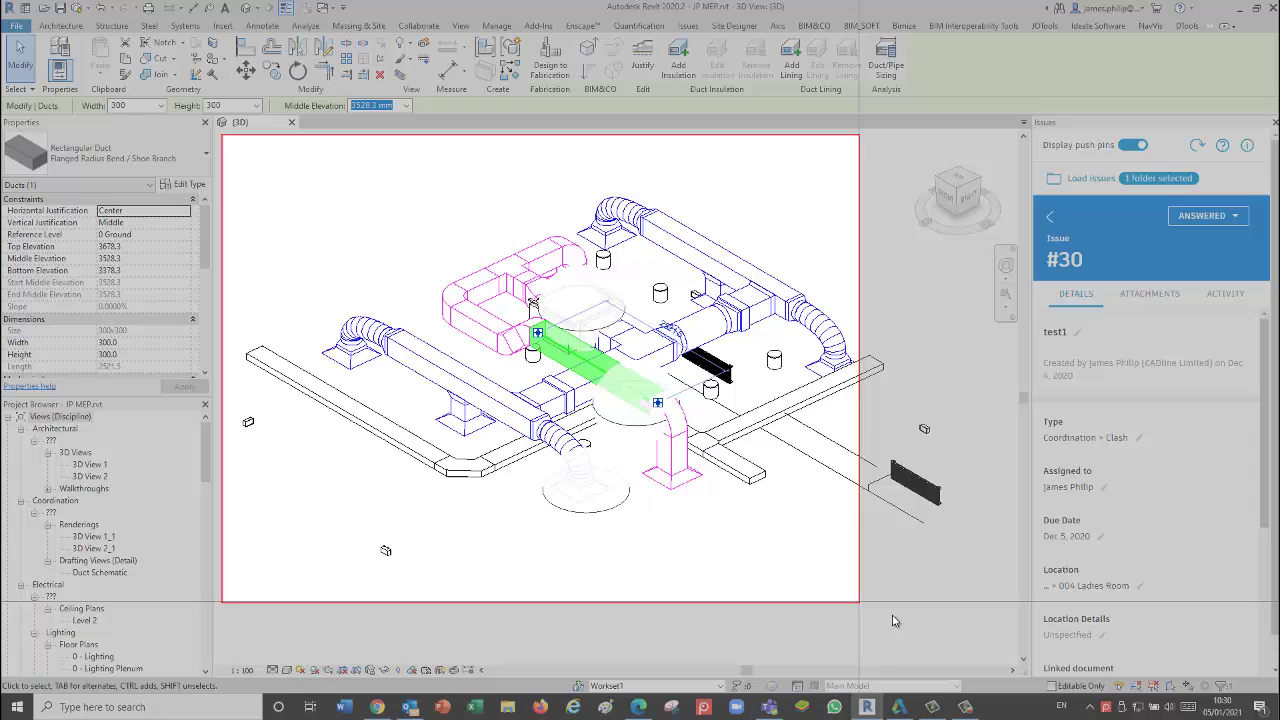
drag(893, 621, 1010, 648)
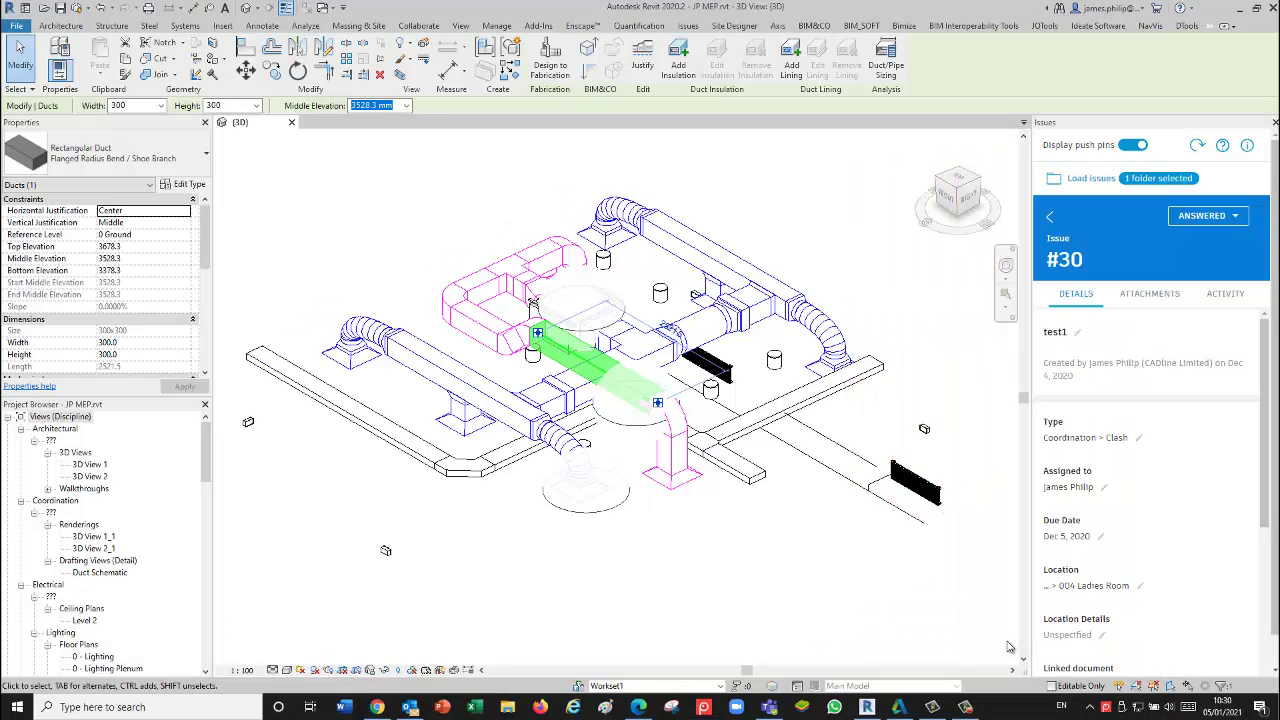
Step: Attach the screenshot 2021-01-05_10h30_39.png from the Pictures folder to issue #30
click(1162, 302)
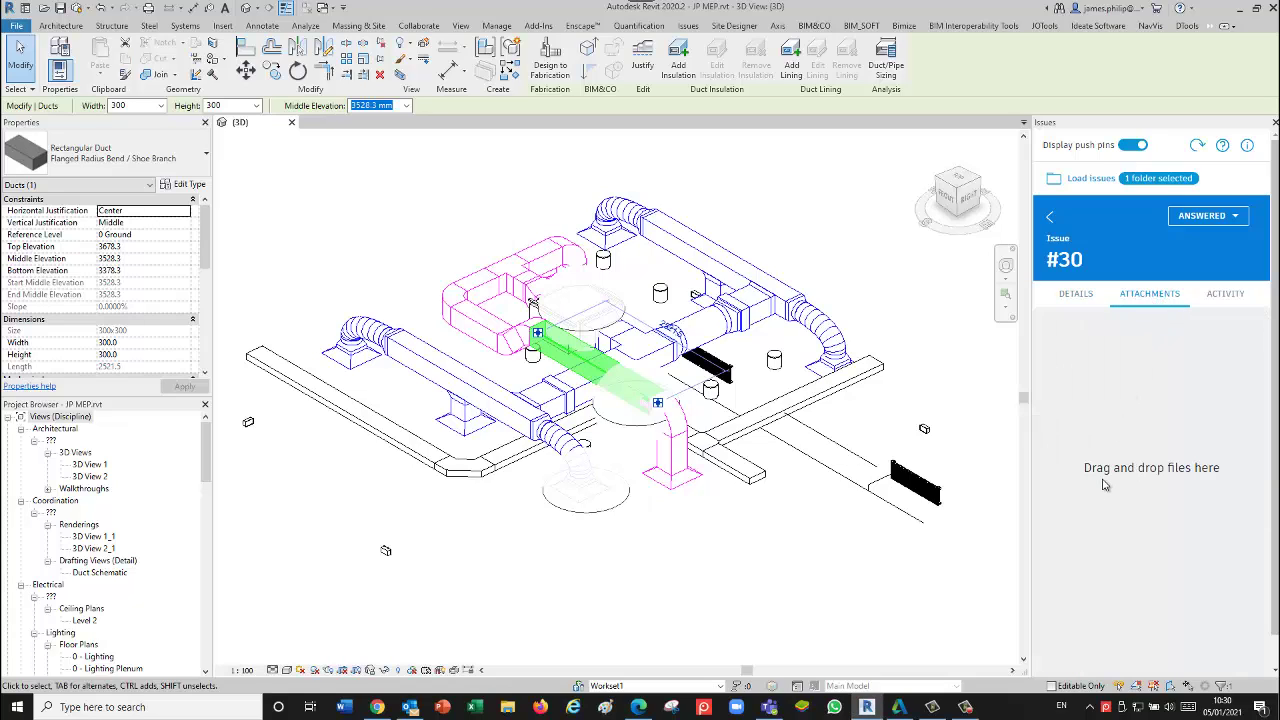
scroll(1120, 497, down, 1)
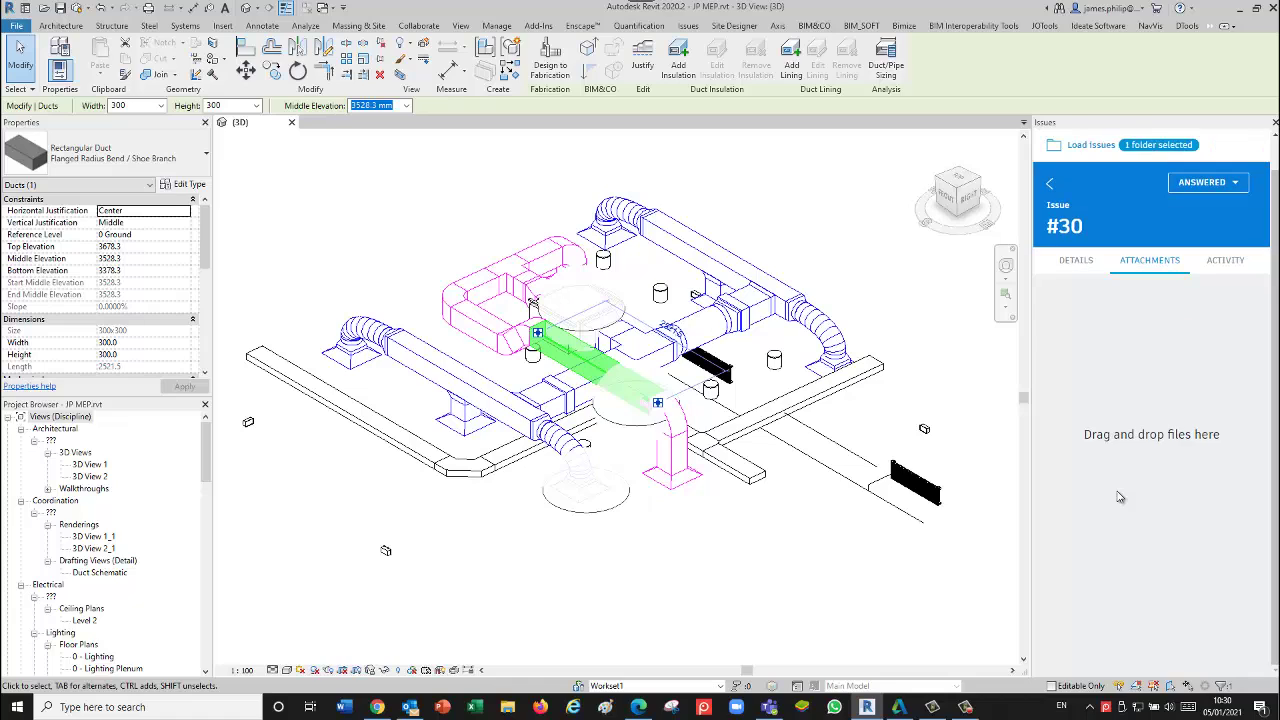
scroll(1120, 497, up, 1)
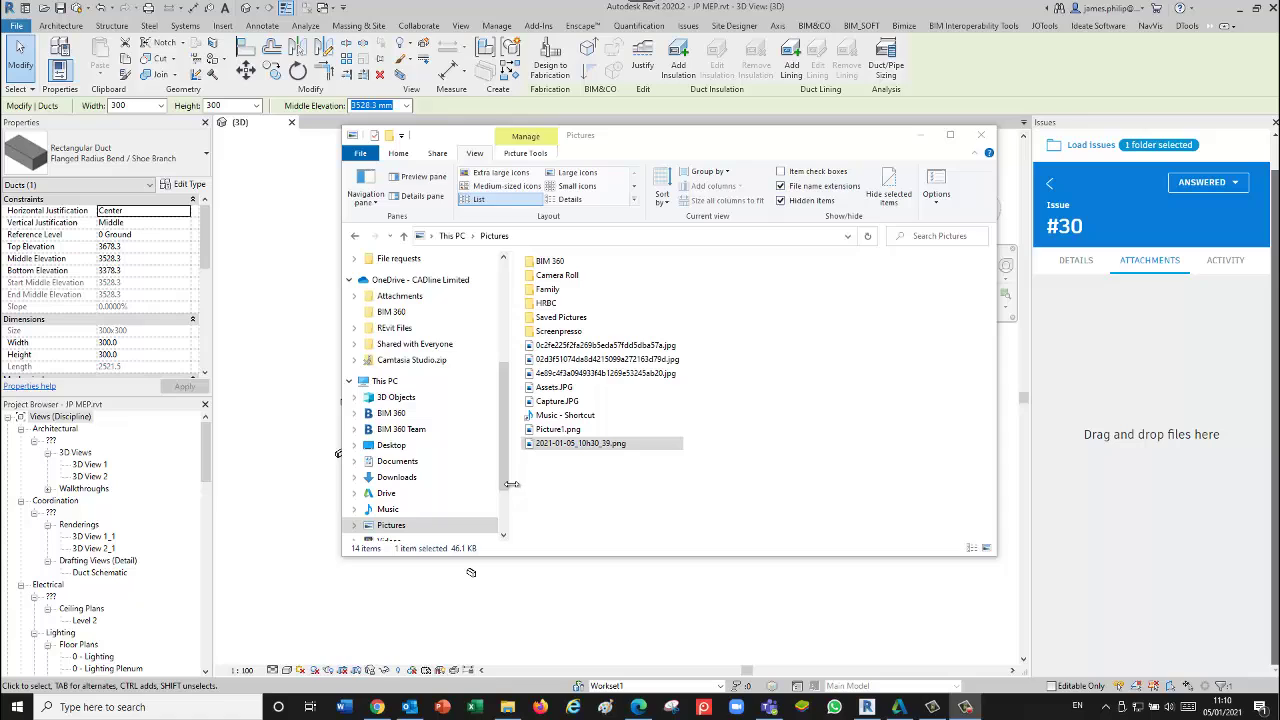
drag(594, 449, 1118, 408)
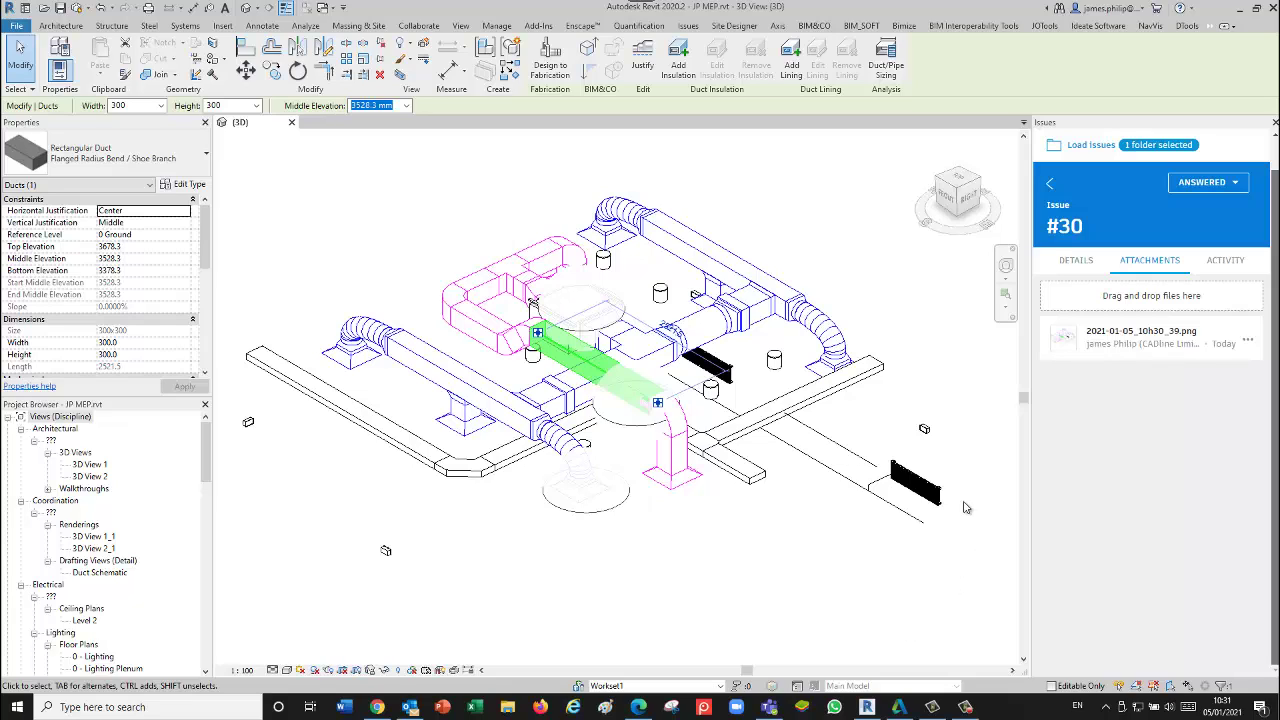
Step: Switch to BIM 360 Document Management in Chrome and open issue #30 from the project's issues list
click(377, 707)
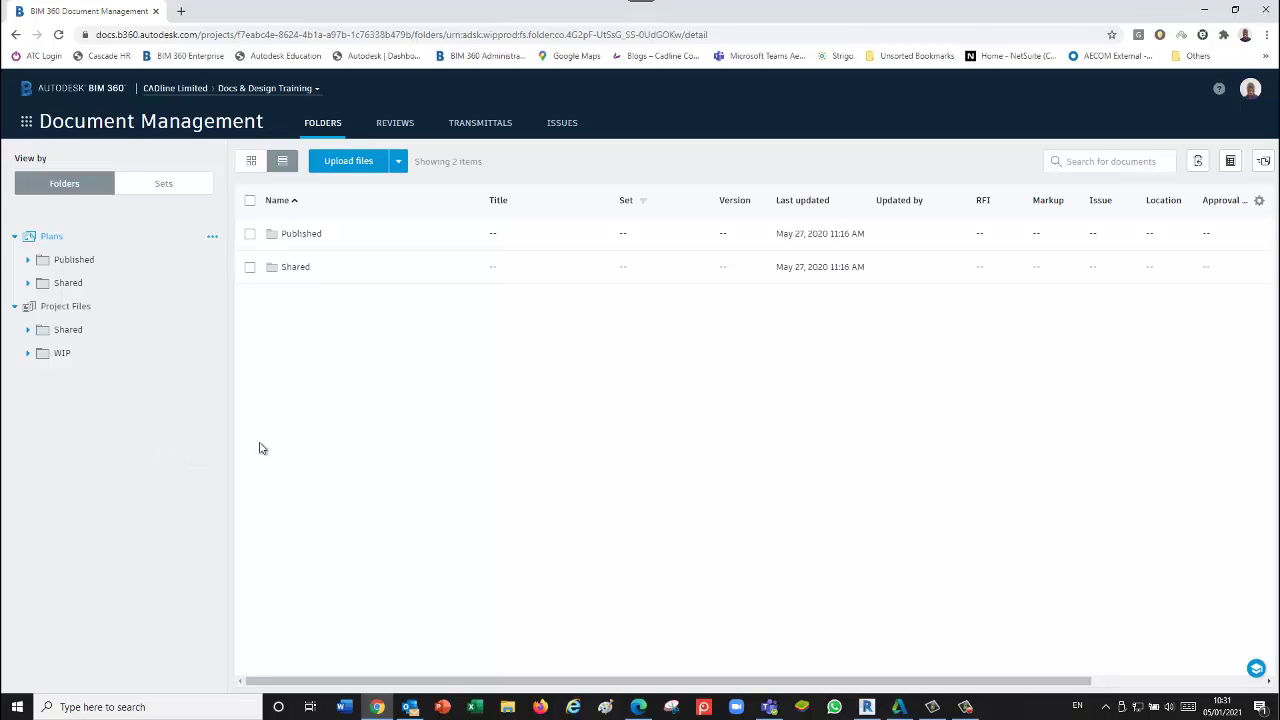
click(560, 126)
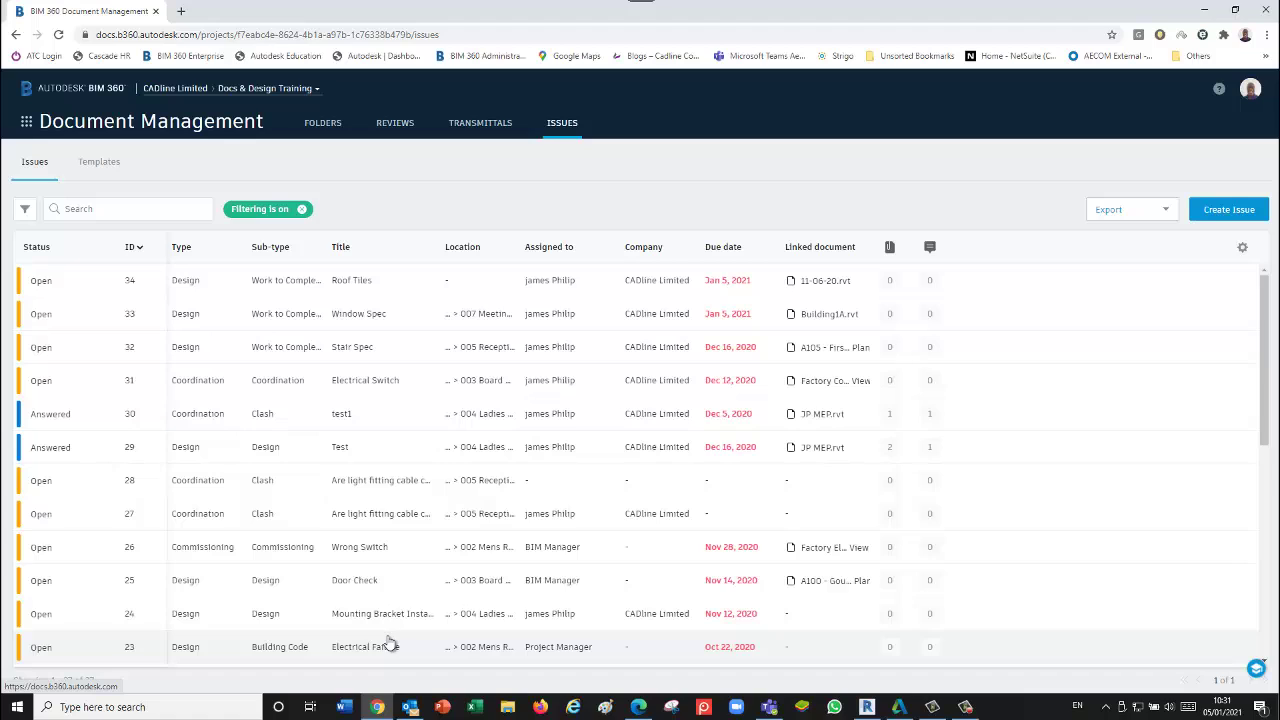
click(204, 418)
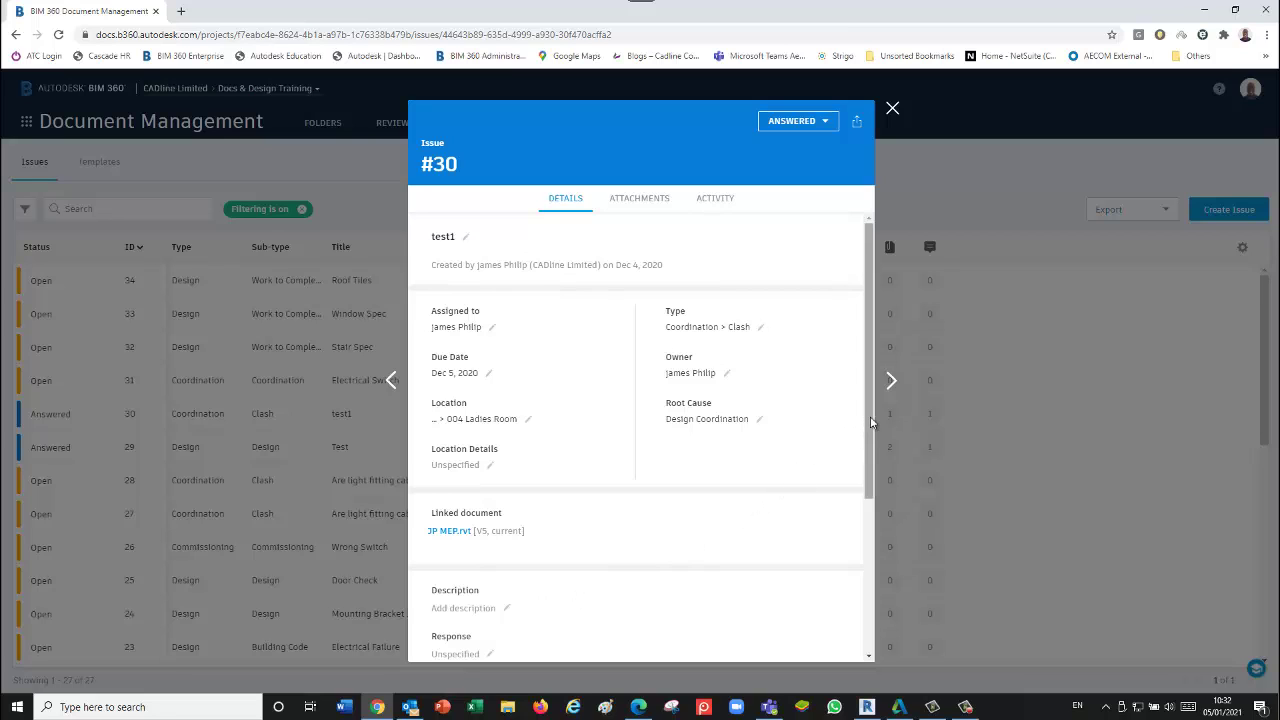
Step: Review issue #30's details and its attached photo at full size, and open the issue's activity log
drag(869, 424, 866, 564)
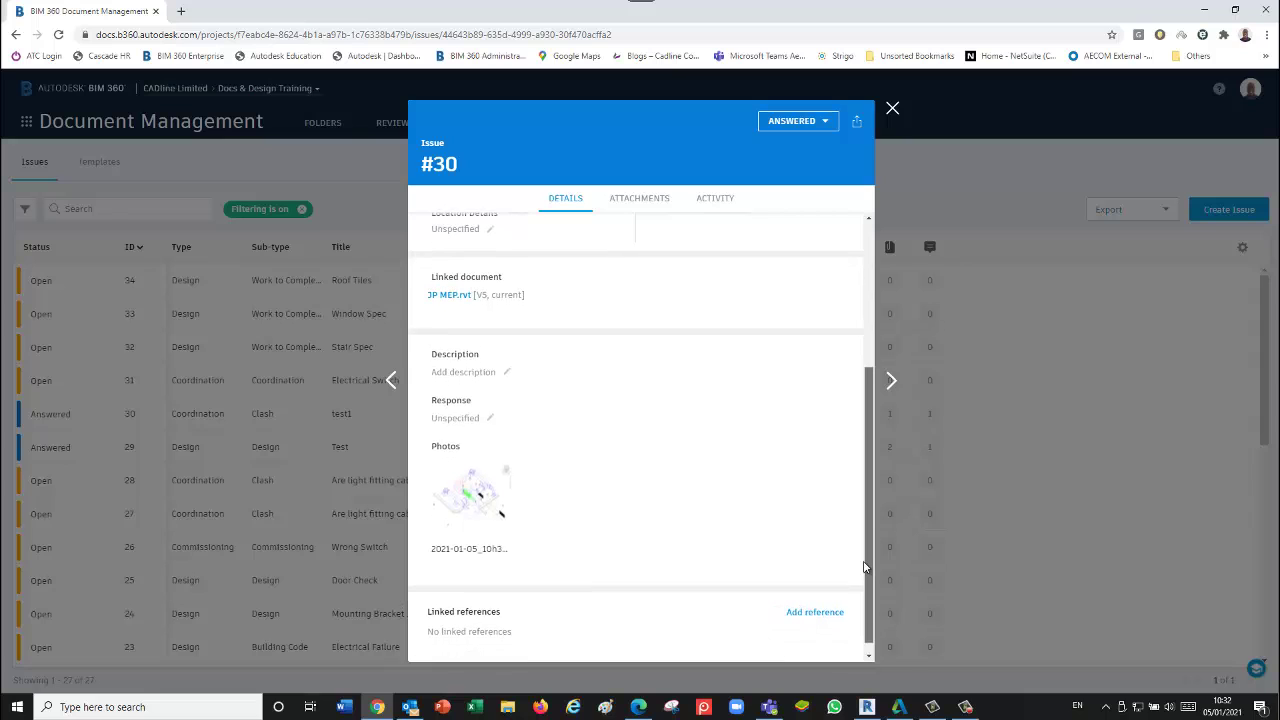
click(484, 510)
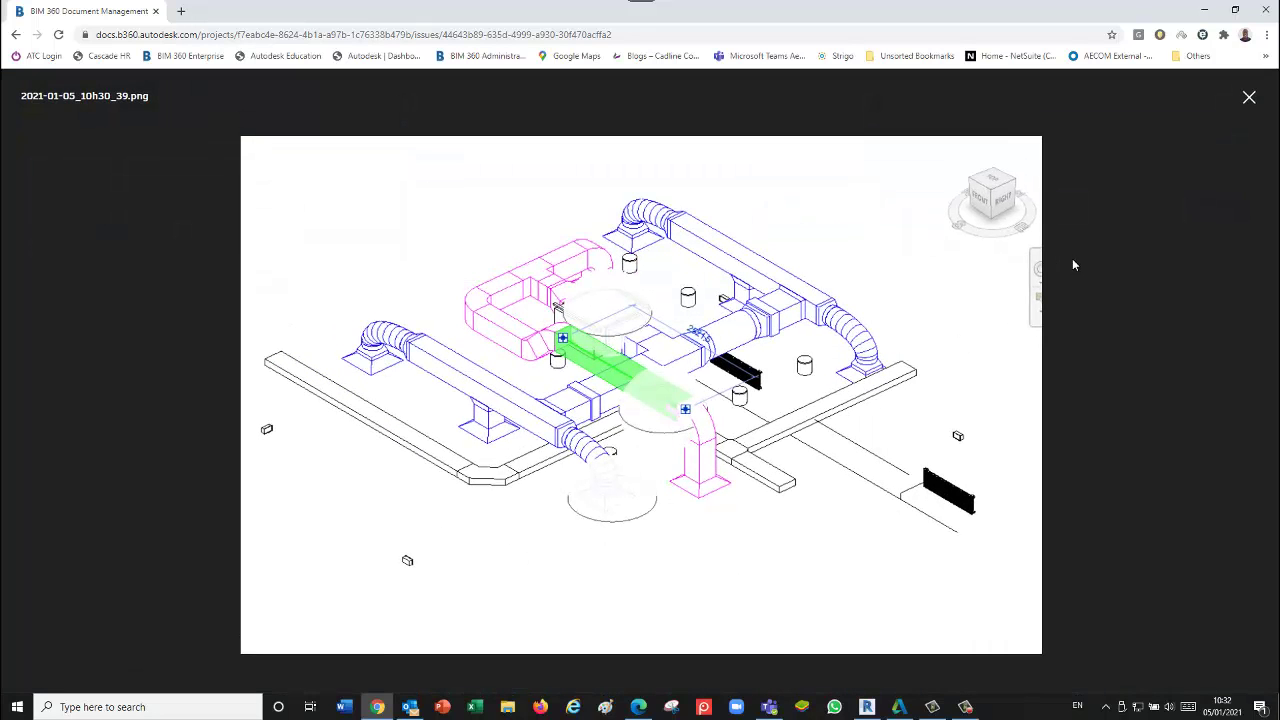
click(1249, 98)
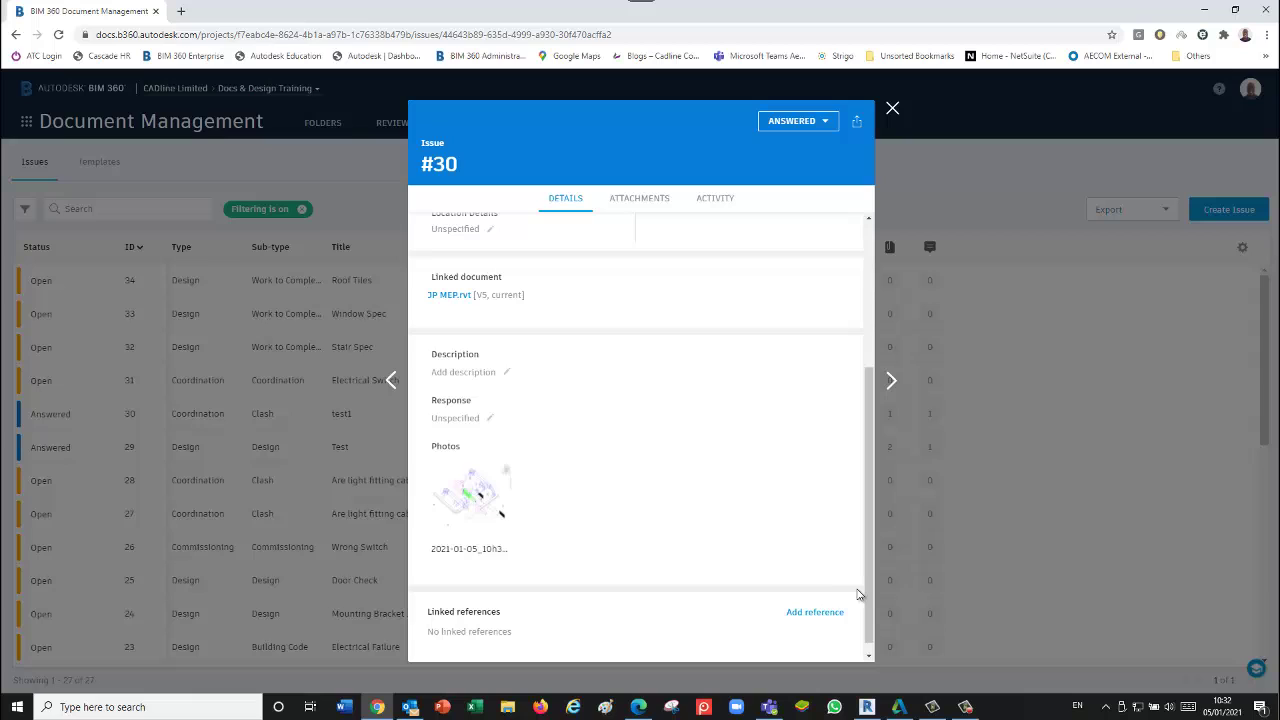
drag(871, 594, 863, 507)
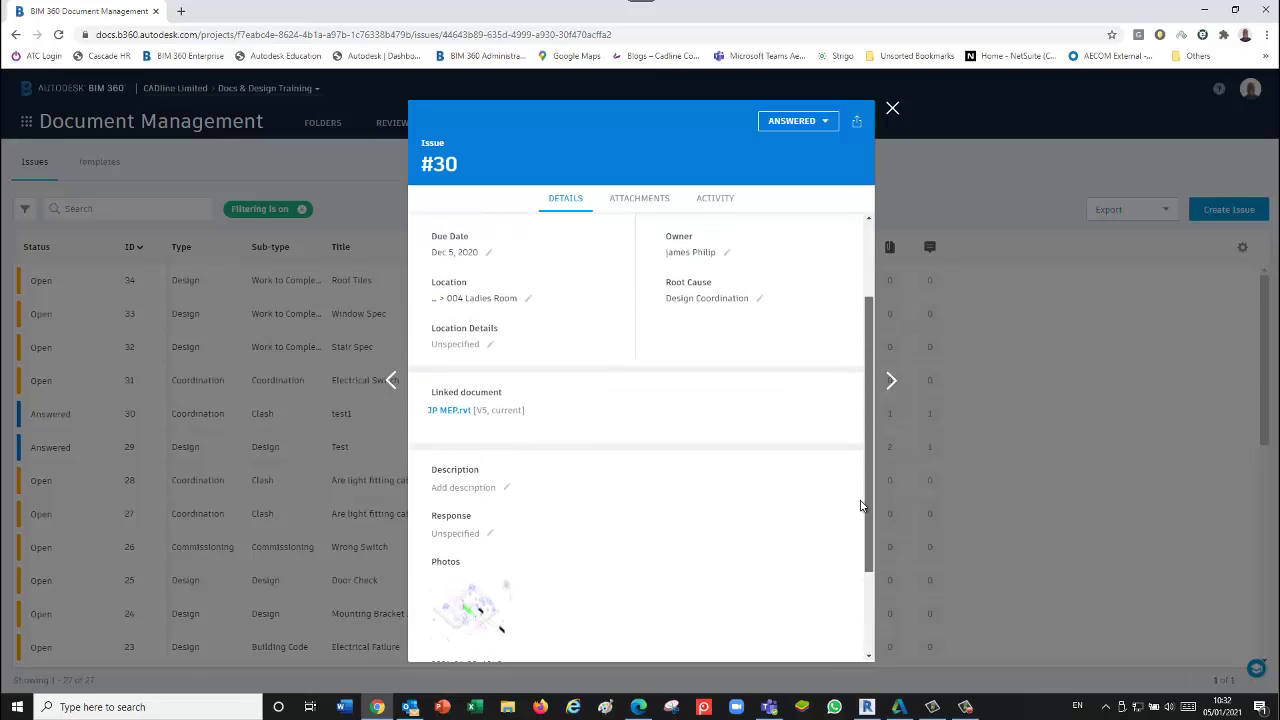
click(716, 199)
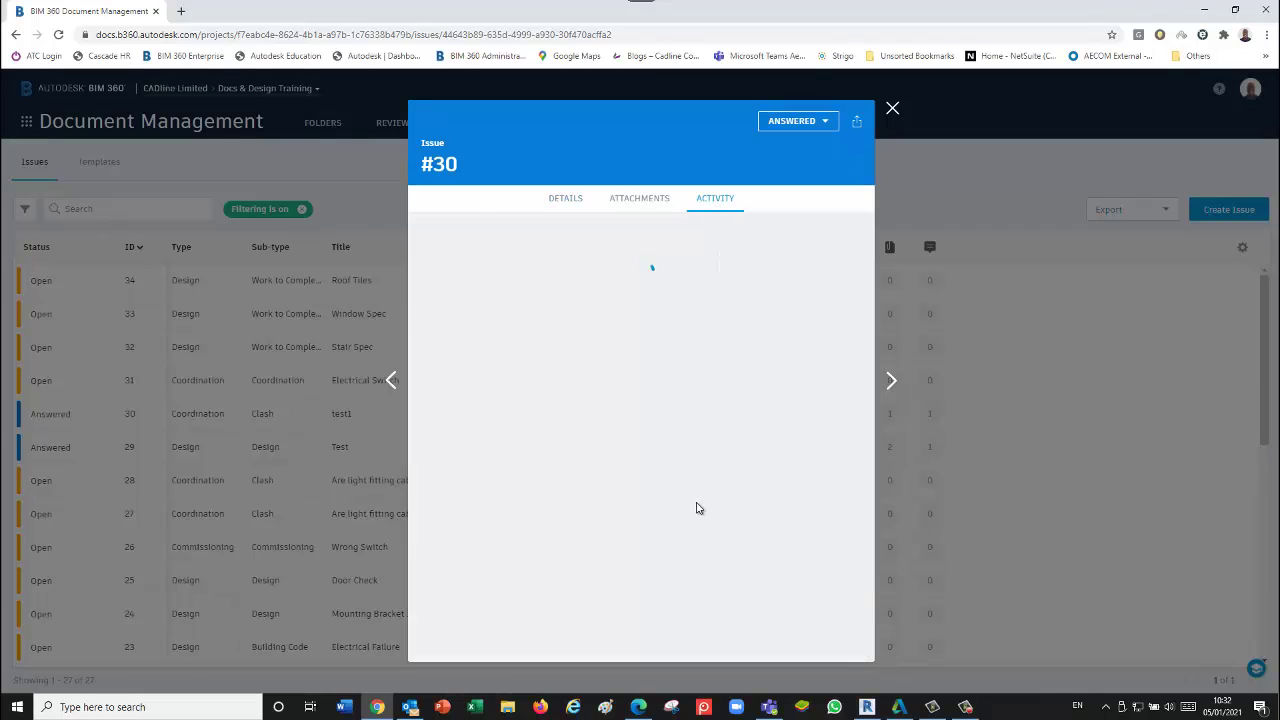
Step: Set issue #30's status to Closed with the comment "Good work", and return to the issues list
scroll(673, 499, down, 1)
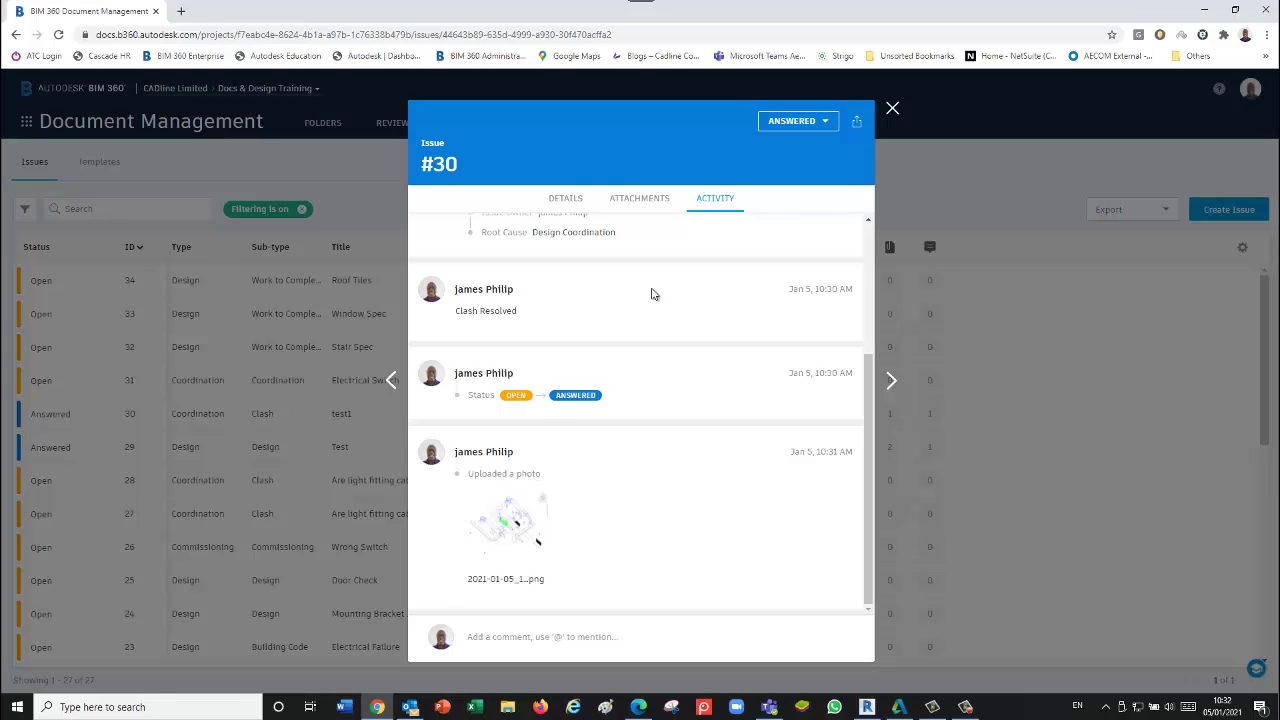
click(826, 122)
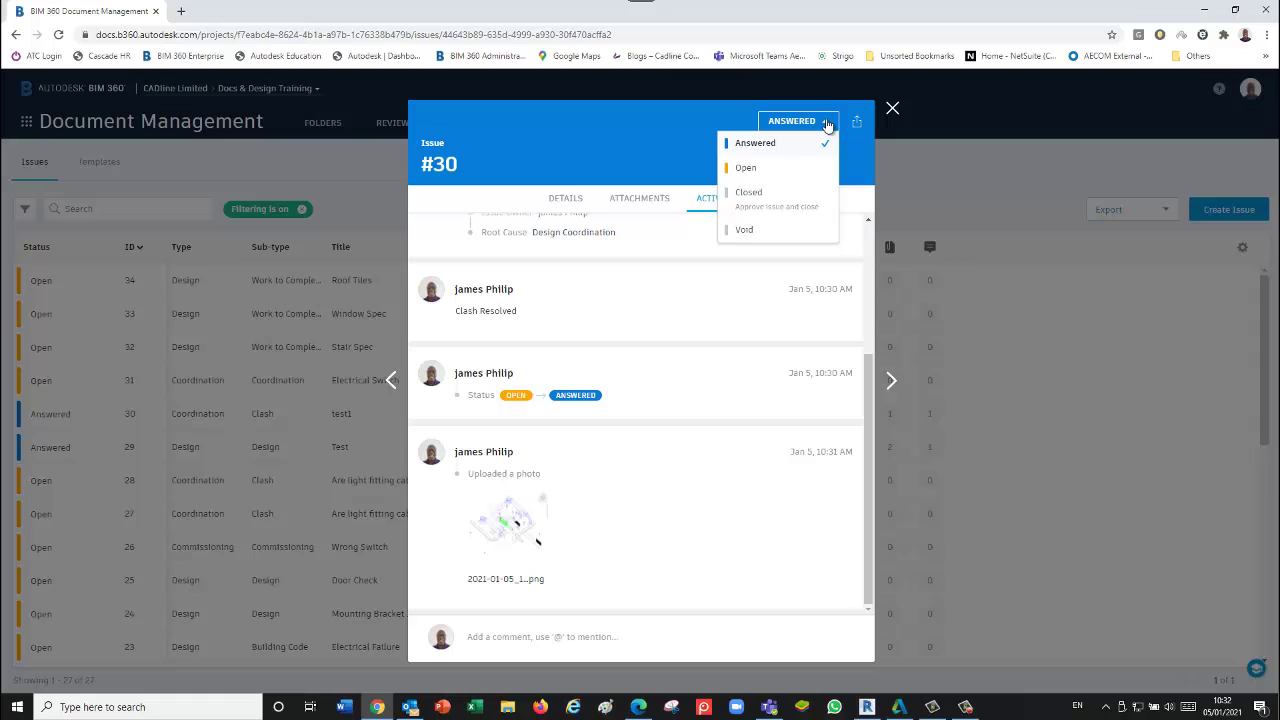
click(745, 198)
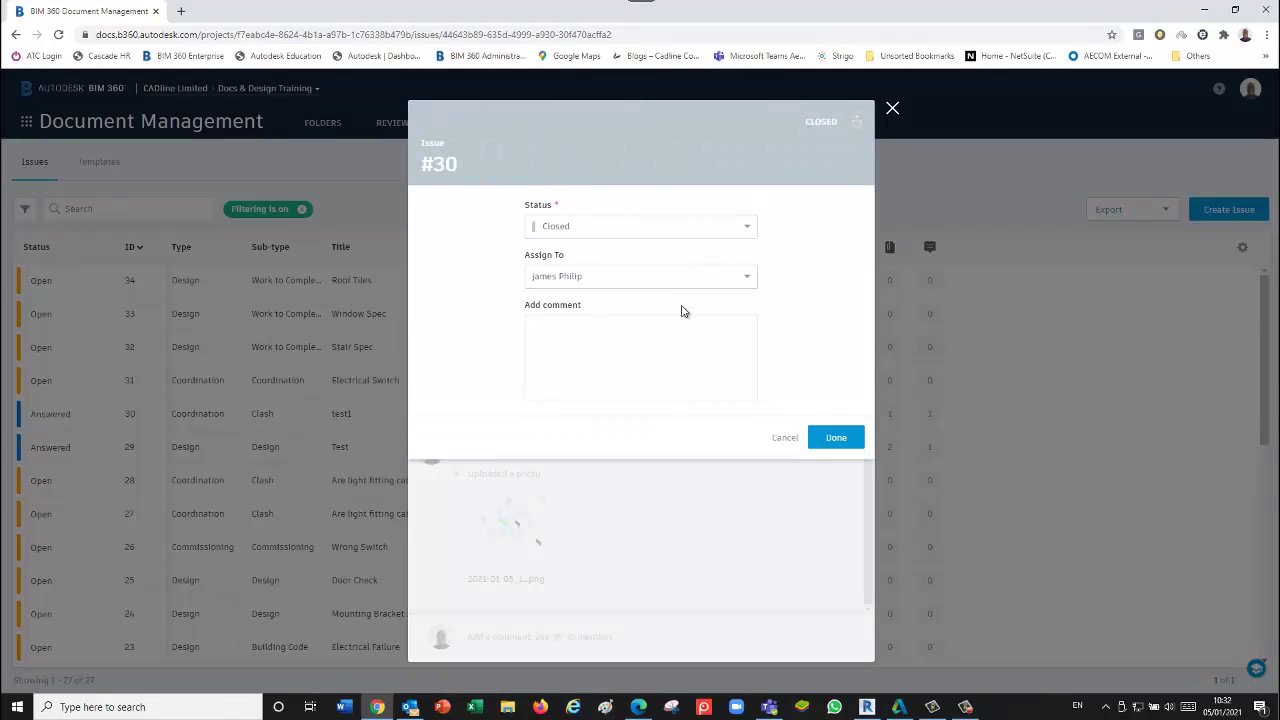
click(654, 338)
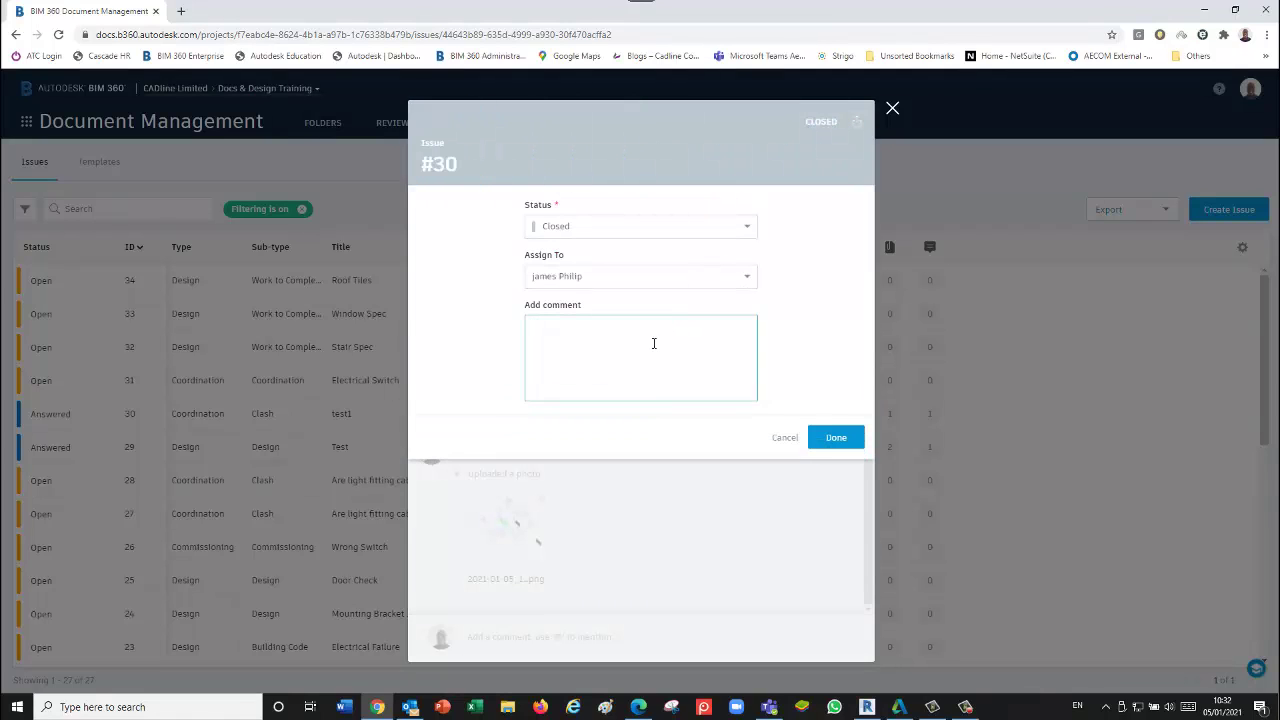
text(Good work)
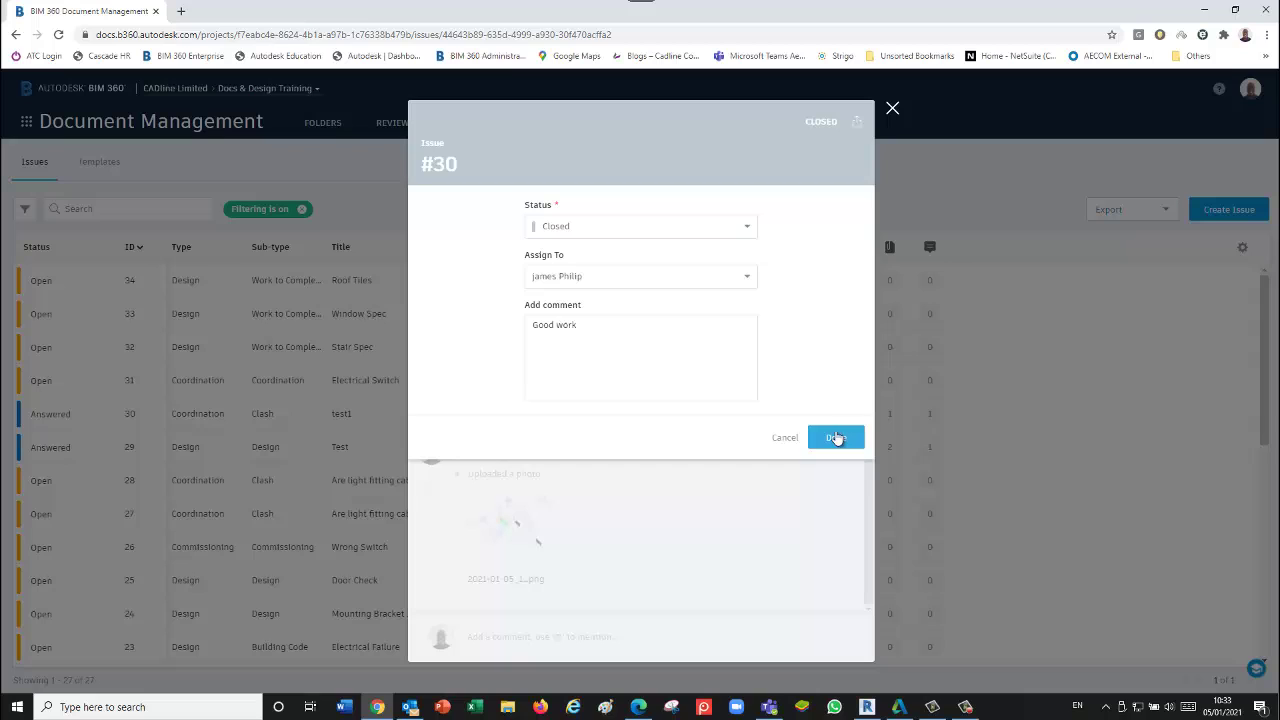
click(836, 436)
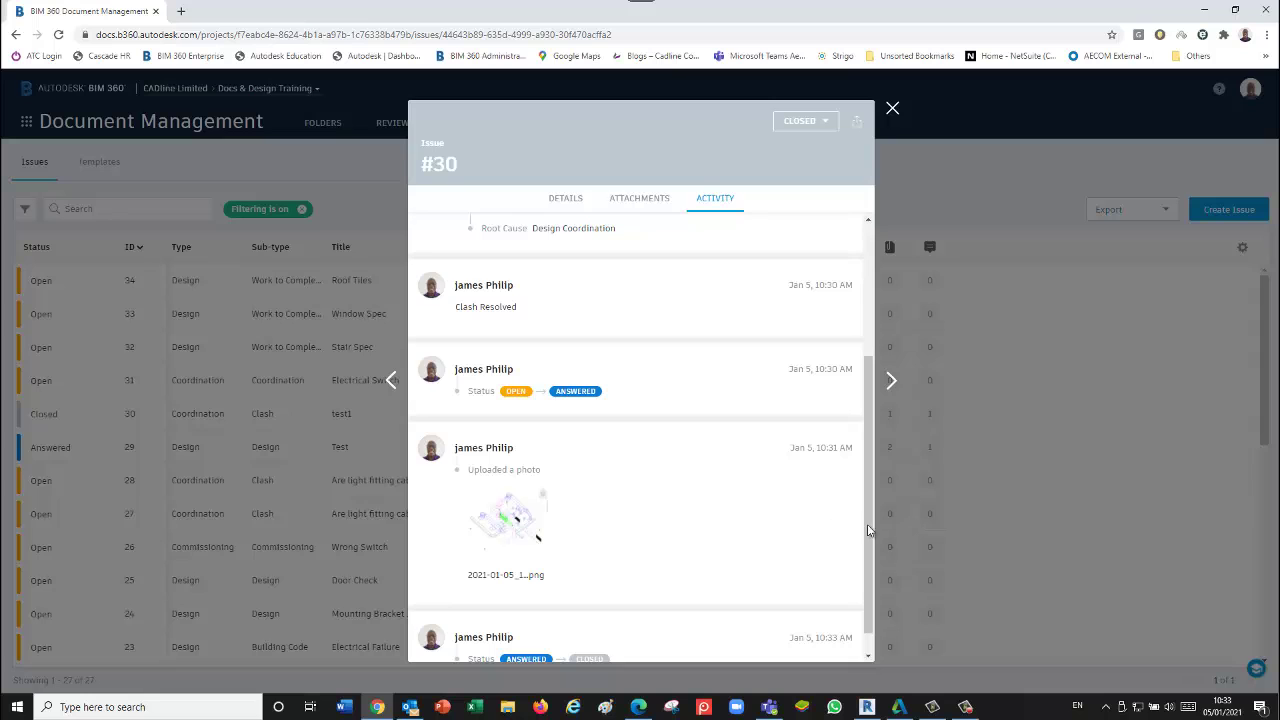
click(892, 108)
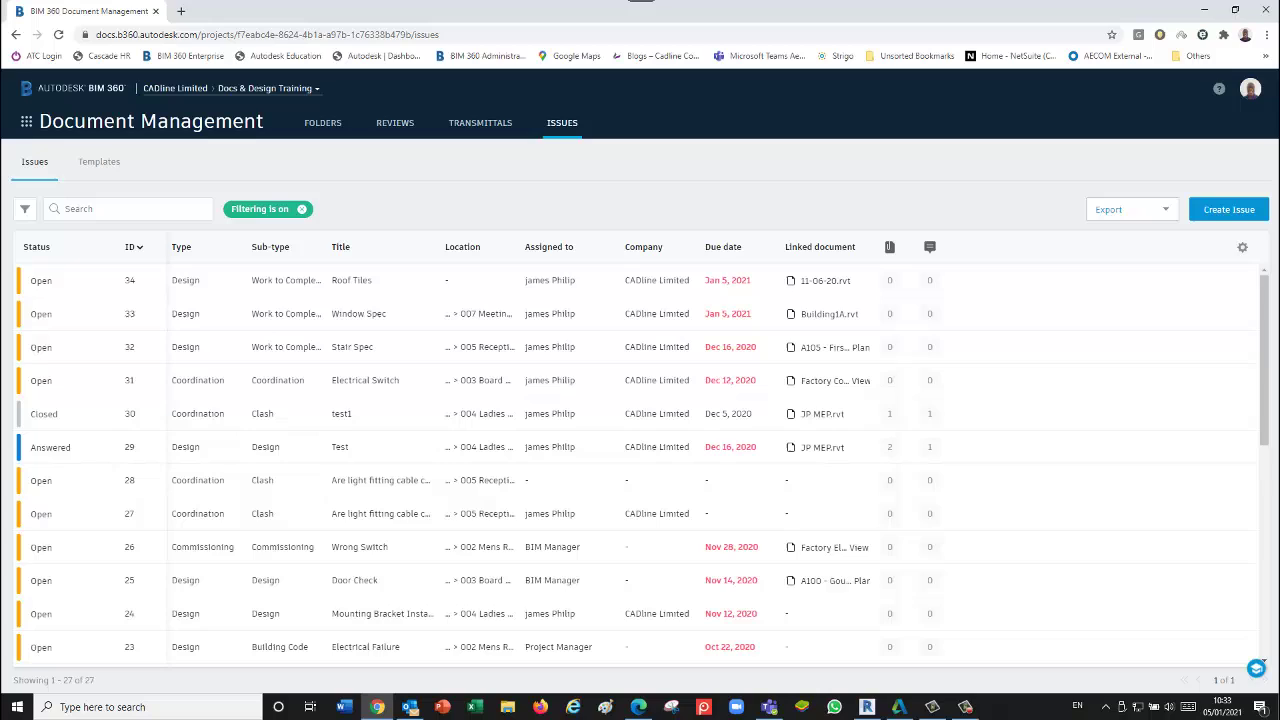